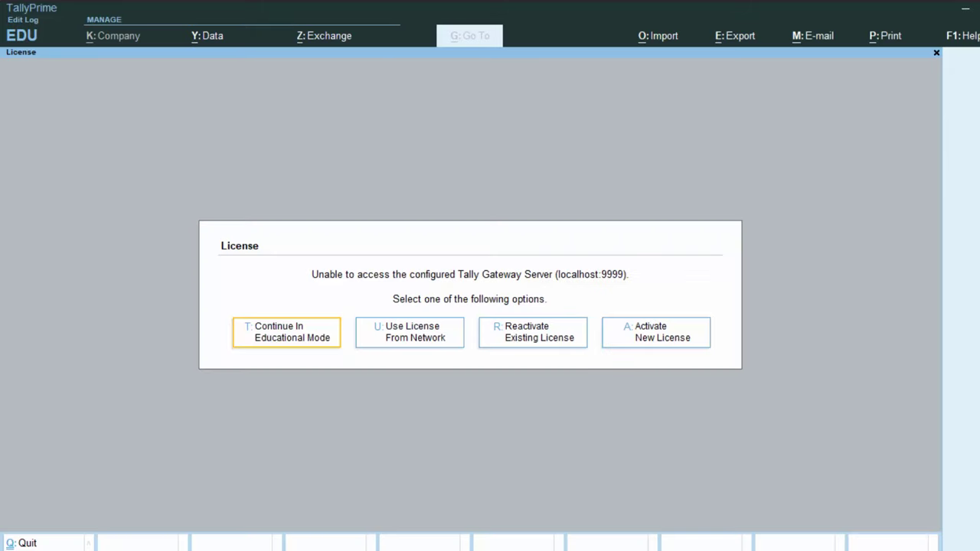
Continue in educational mode and start a new company with Gocessary Shop as its company and mailing name.
click(282, 340)
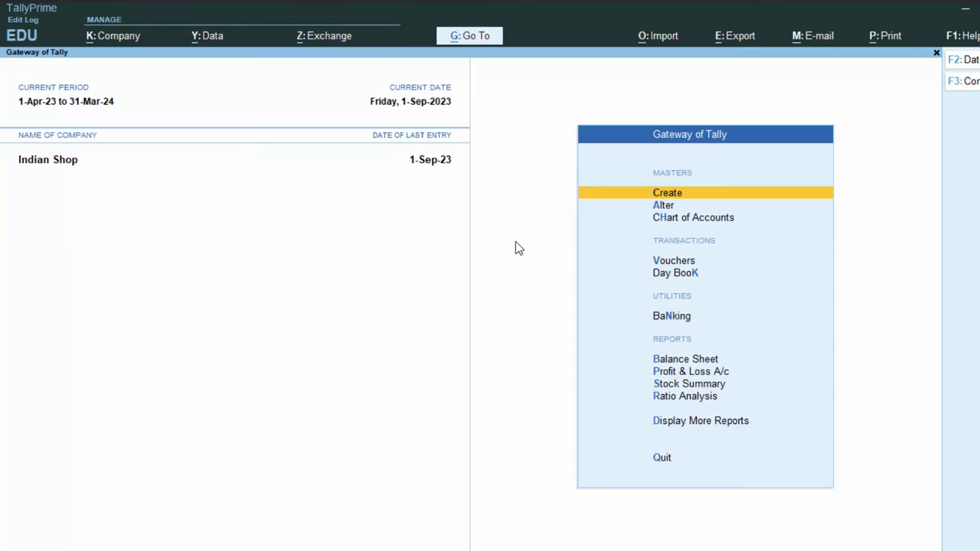
key(F3)
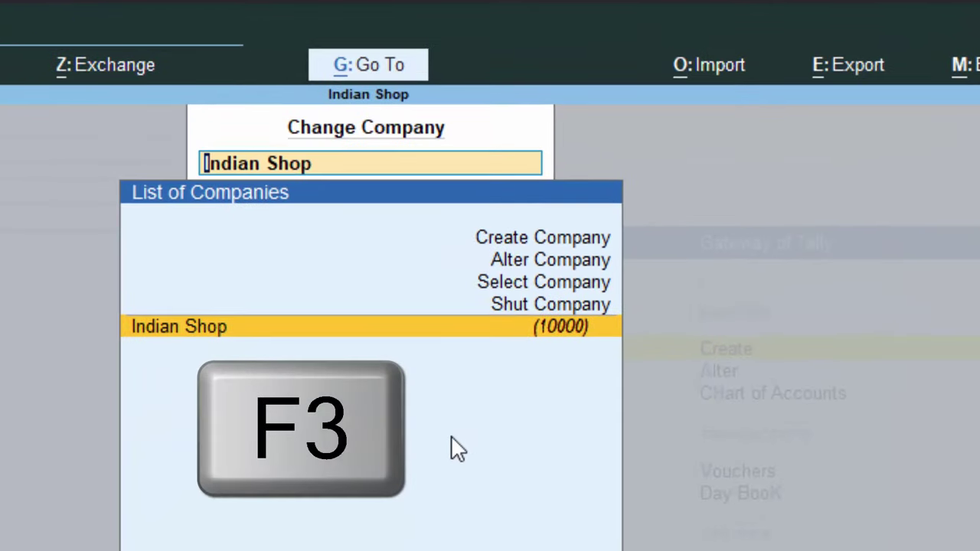
click(551, 237)
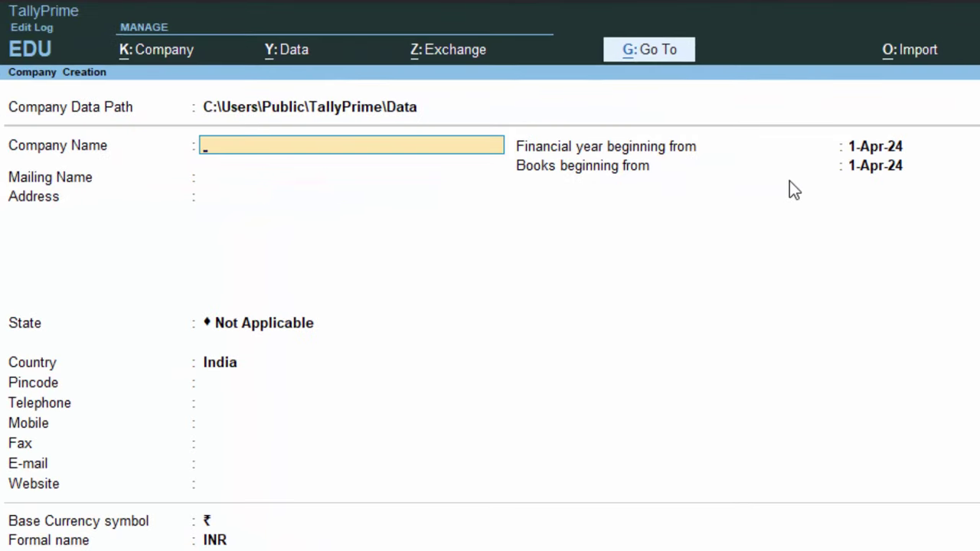
text(Gocessary)
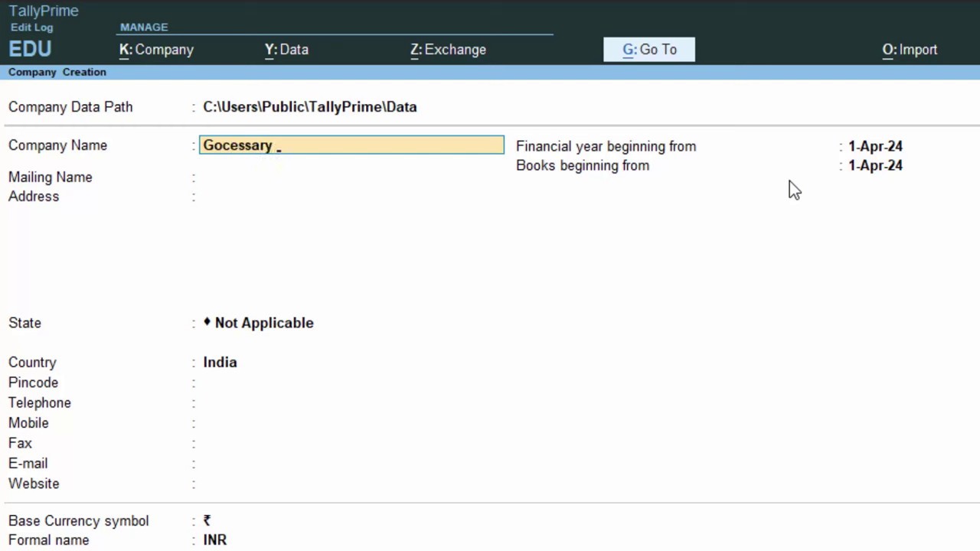
text( Shi)
text(op)
key(Return)
key(Return)
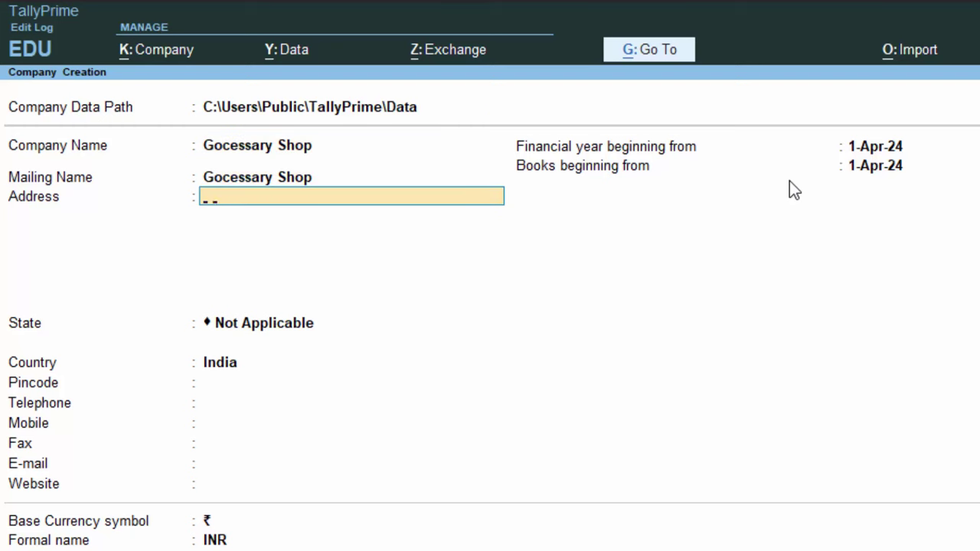
Fill in the company's address and pincode, with Uttar Pradesh as the state.
text(New Colon)
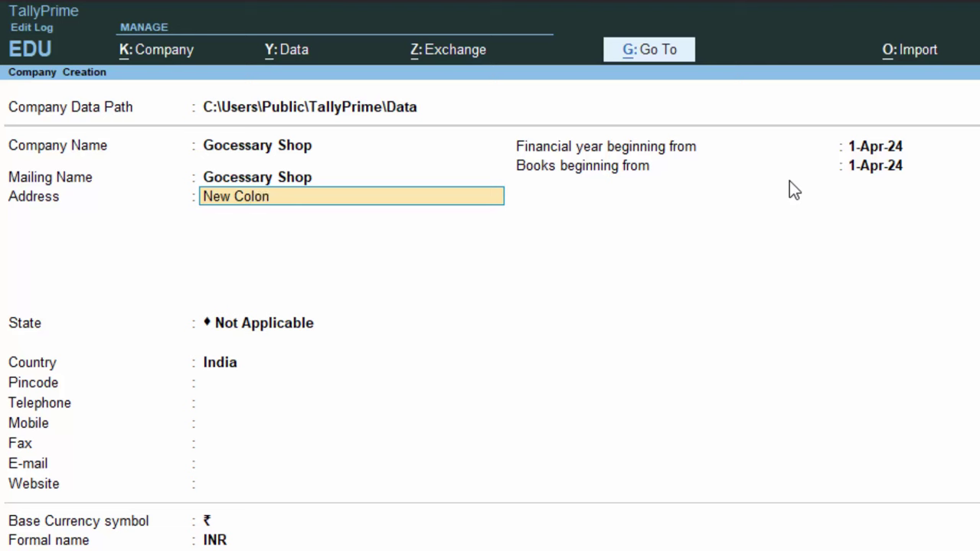
text(y Deoria)
key(Return)
key(Return)
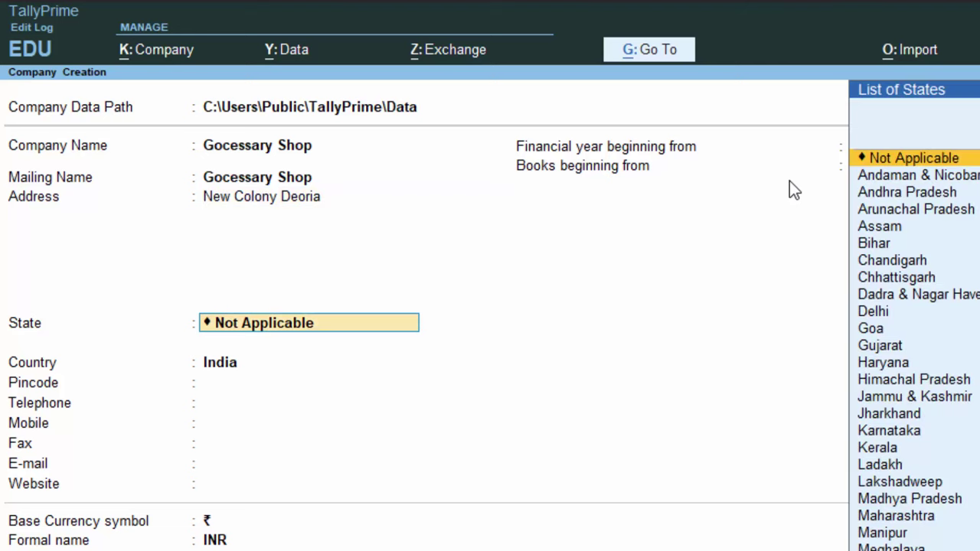
text(U)
key(Down)
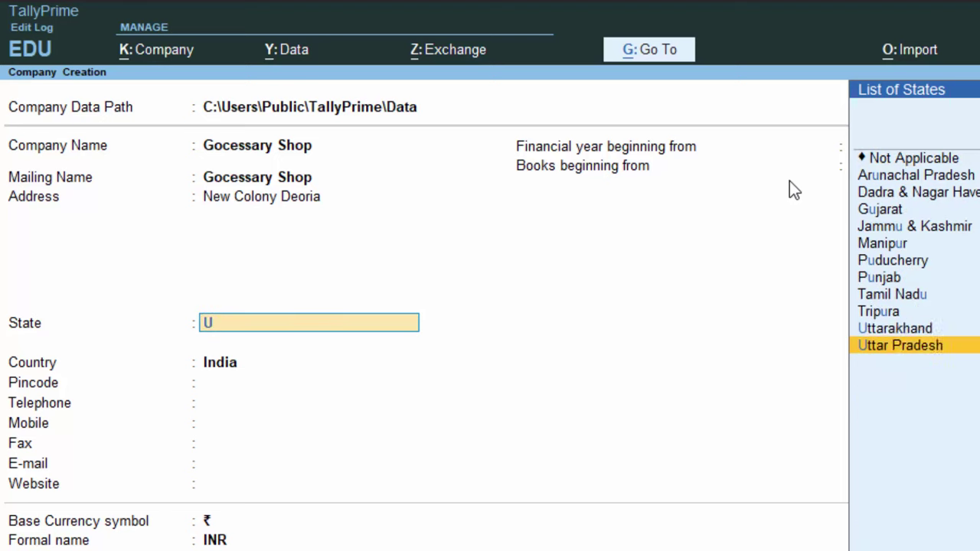
key(Return)
text(274401)
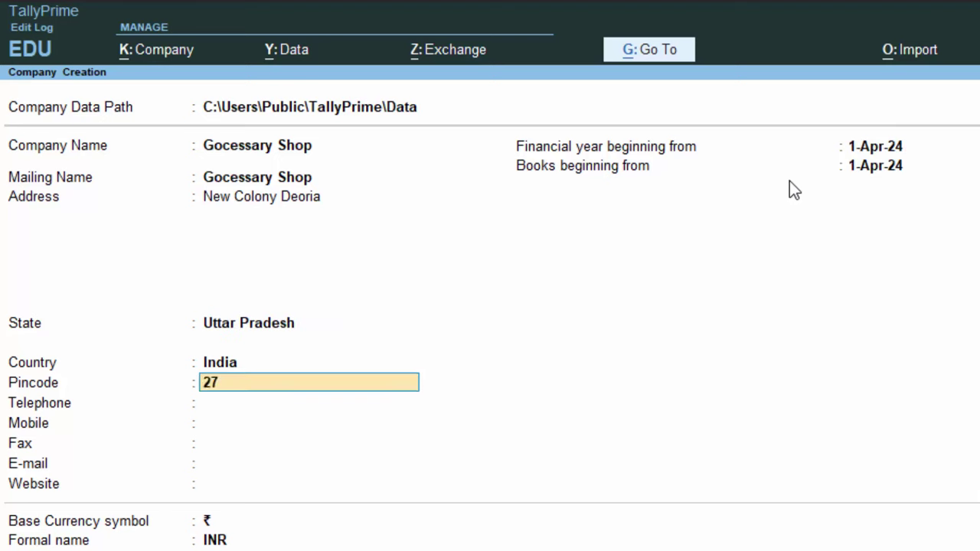
Keep the default contact, financial year and currency details, create the company, and accept its default features.
key(Return)
key(Return)
key(Return)
key(Return)
key(Return)
key(Return)
key(Return)
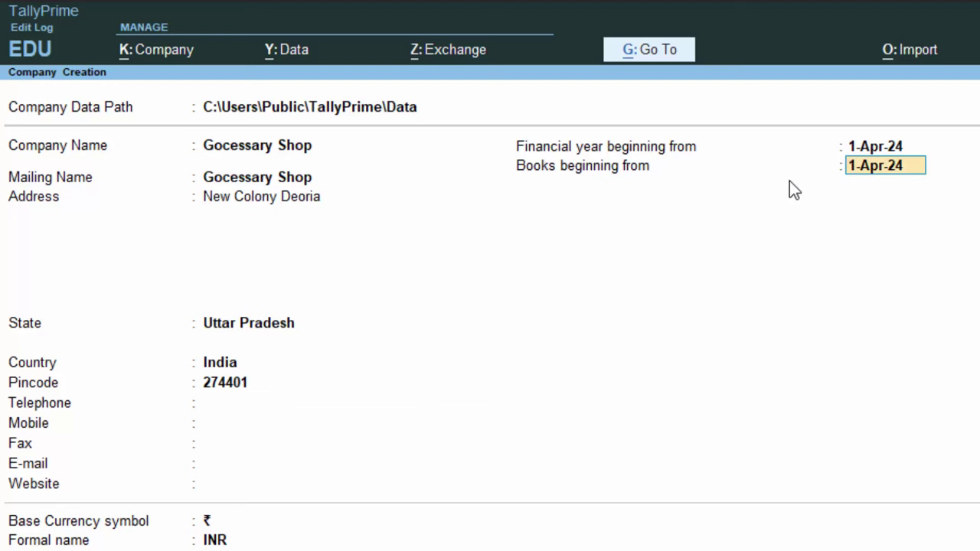
key(Return)
key(Return)
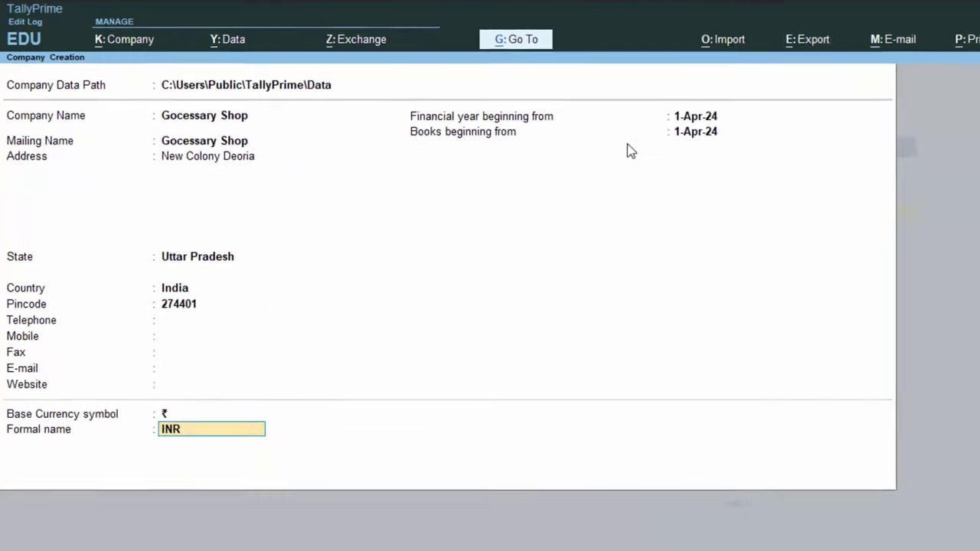
key(Return)
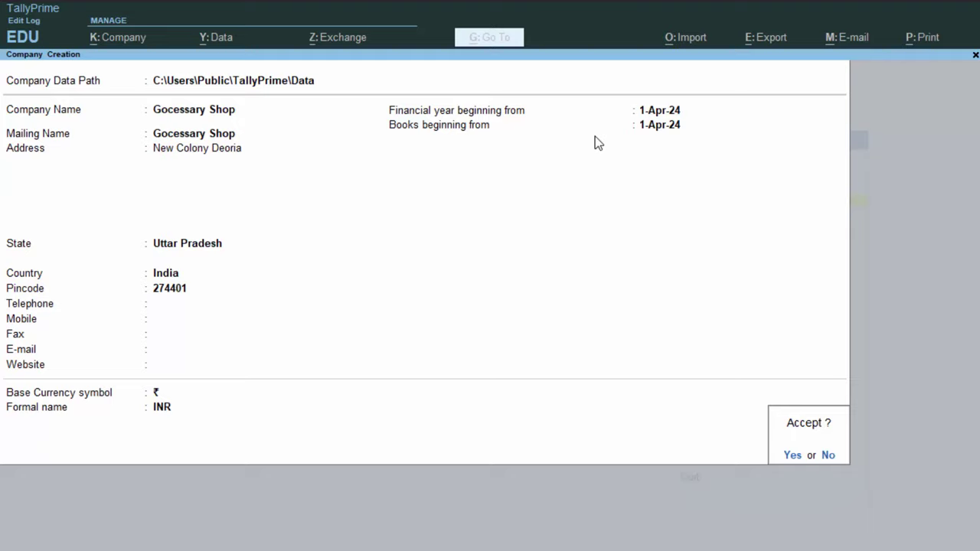
key(Return)
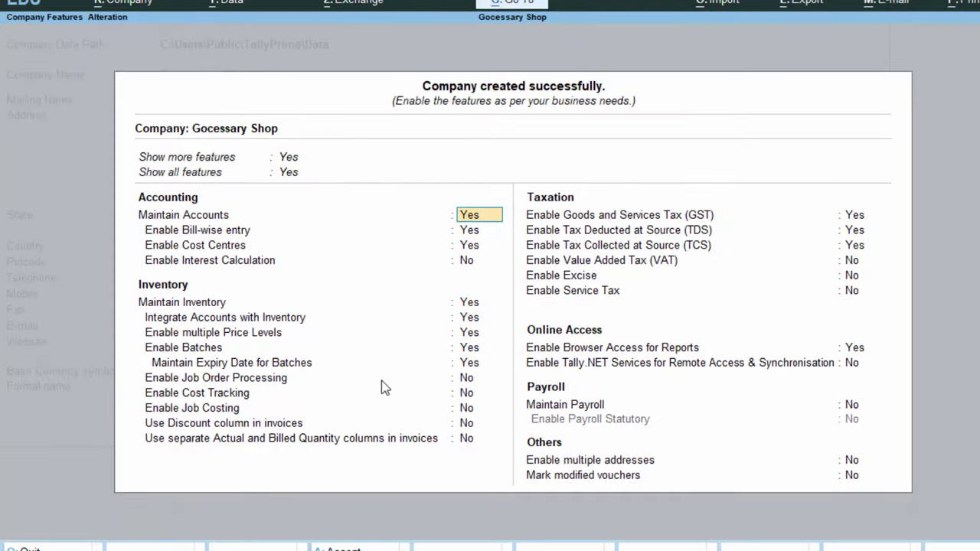
key(ctrl+a)
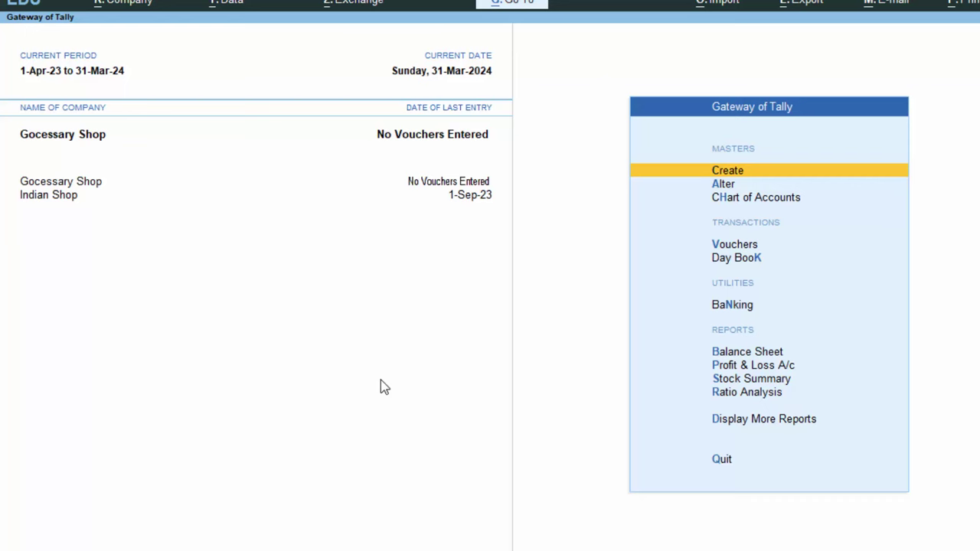
Open a new purchase voucher for Gocessary Shop.
key(v)
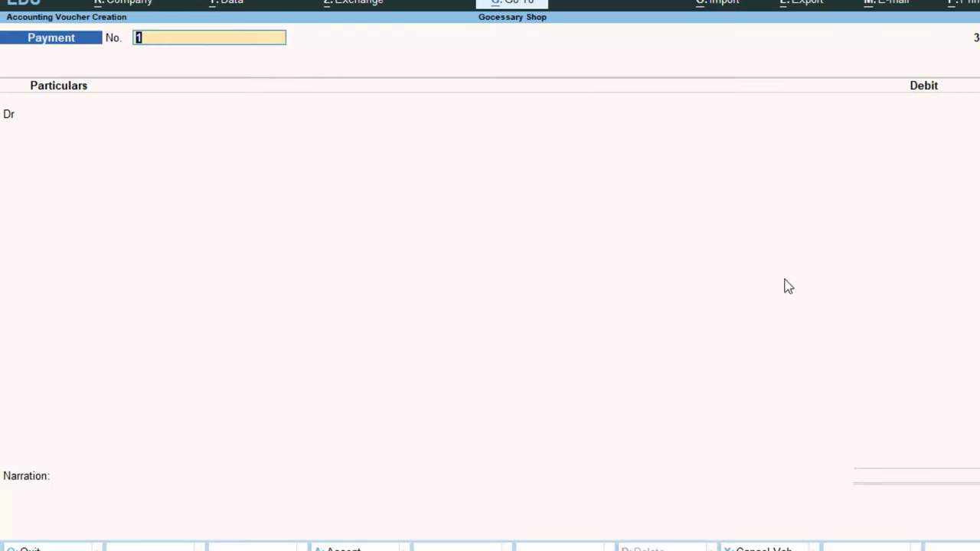
key(F9)
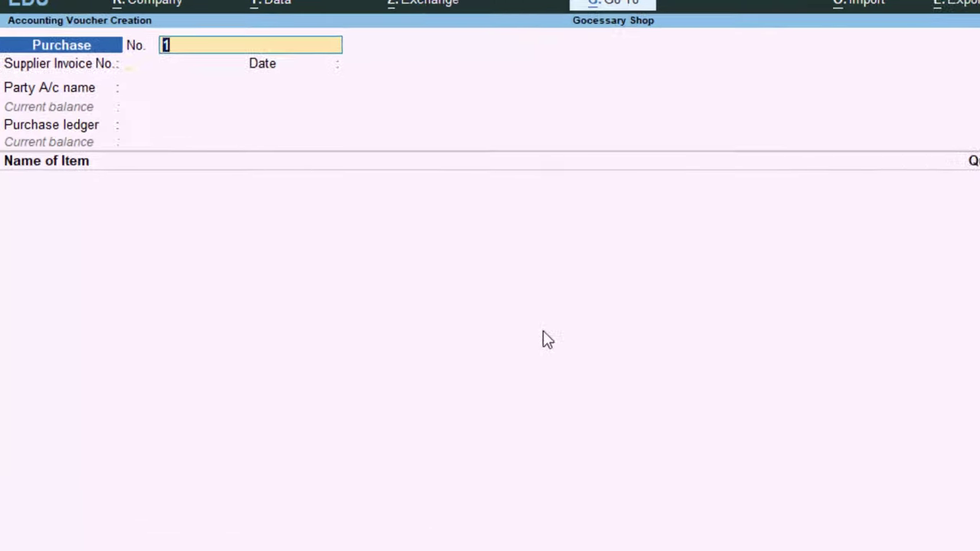
key(Return)
text(32)
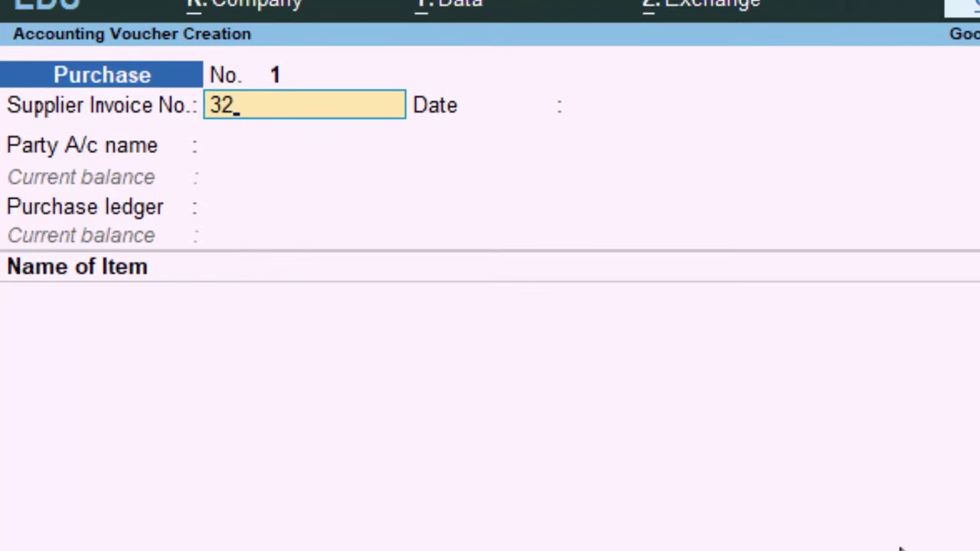
text(4)
key(Return)
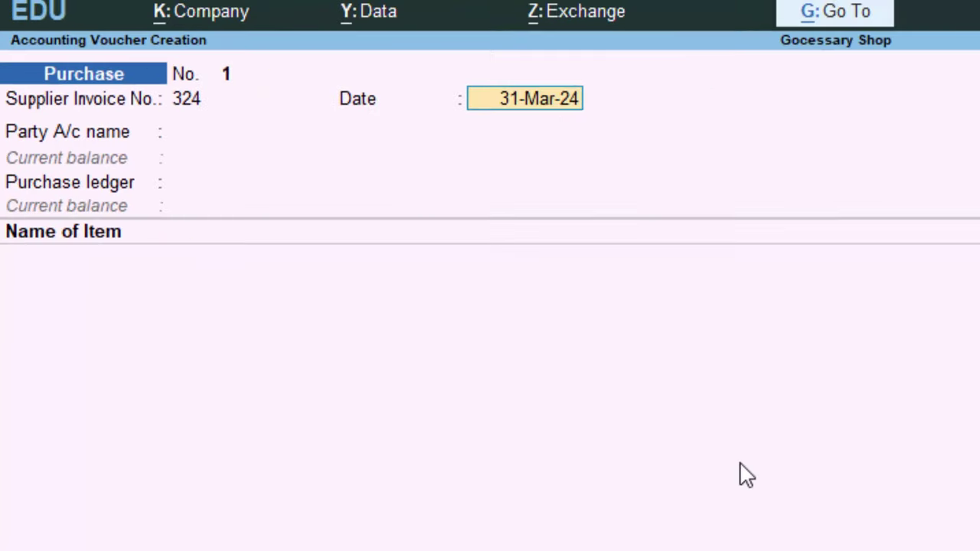
key(F2)
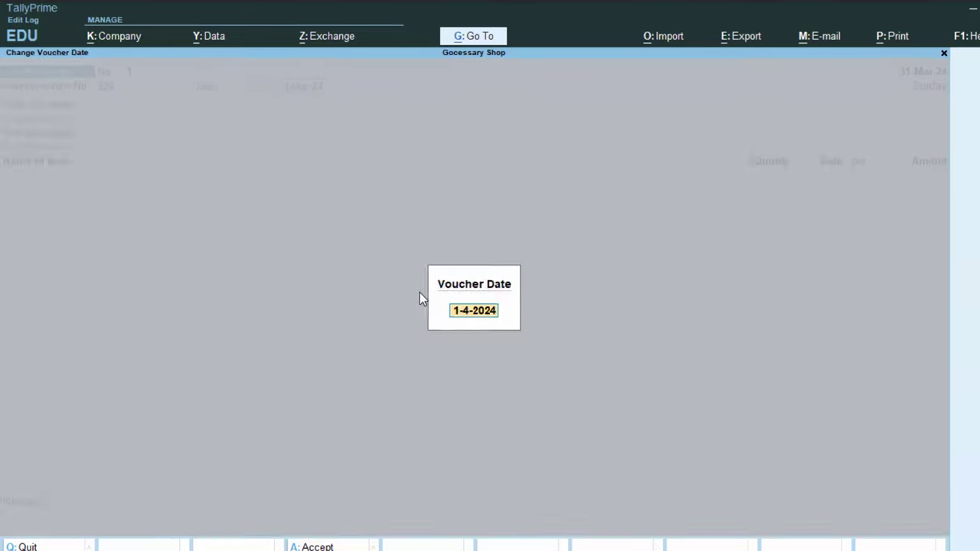
text(1)
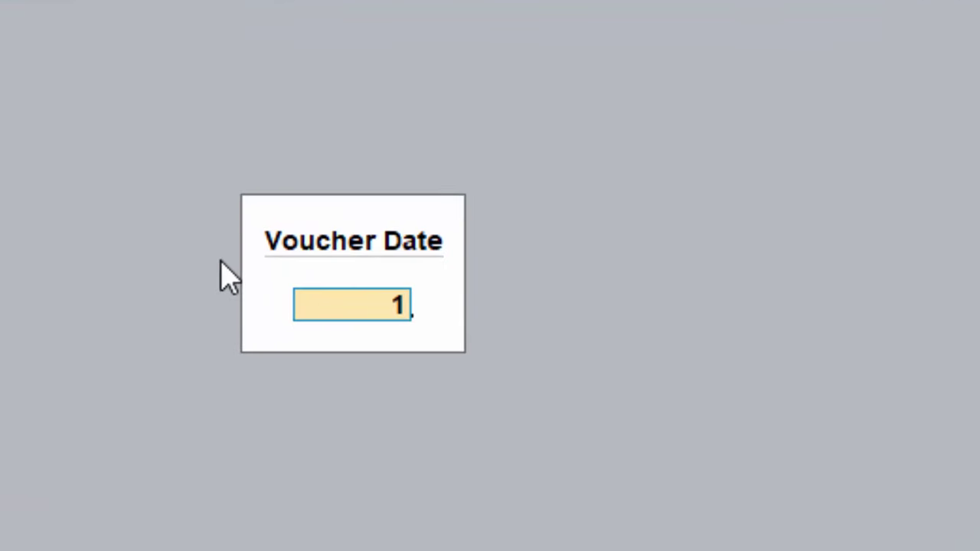
key(BackSpace)
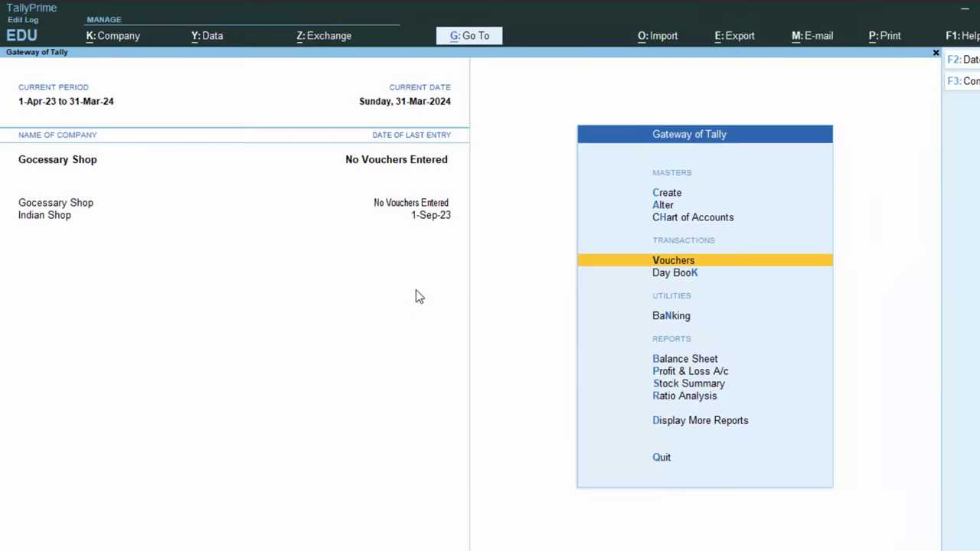
Check the financial year and books beginning dates in Gocessary Shop's company details, leaving them unaltered.
key(F3)
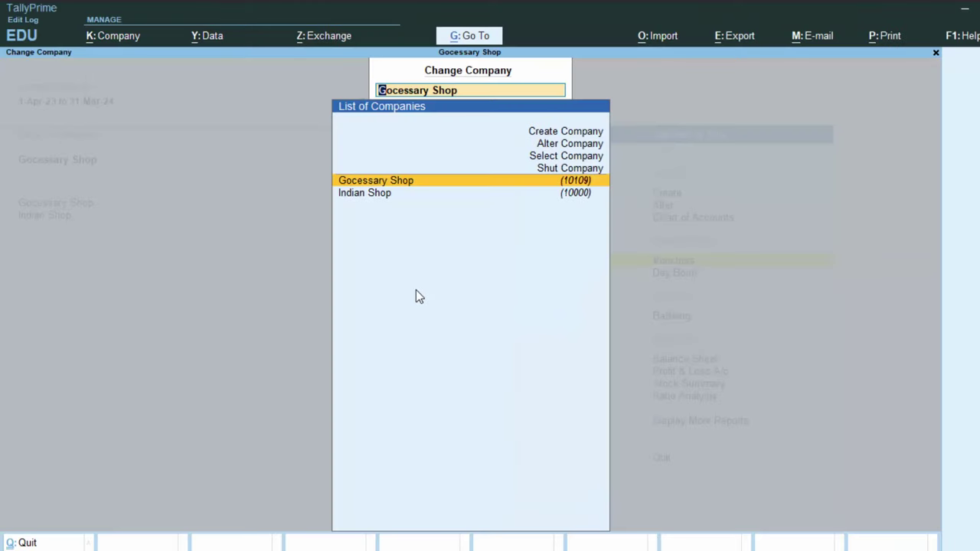
key(Up)
key(Up)
key(Up)
key(Return)
key(Return)
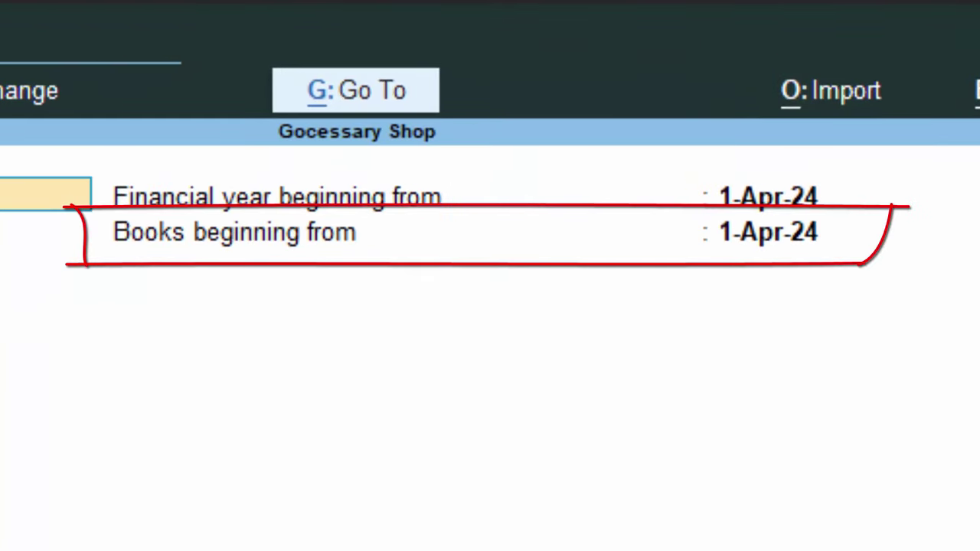
key(Escape)
key(Escape)
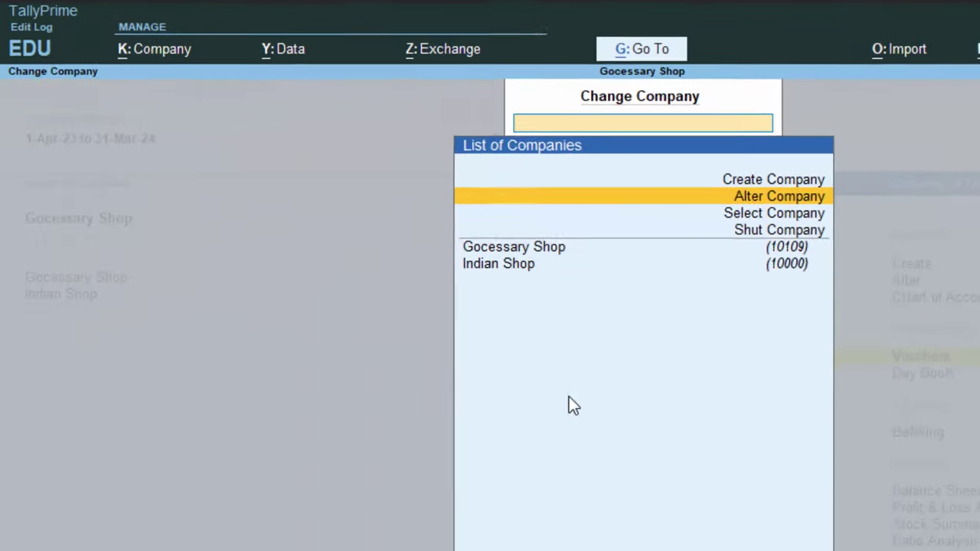
key(Escape)
Reopen the purchase voucher and enter 433 as the supplier invoice number.
key(Return)
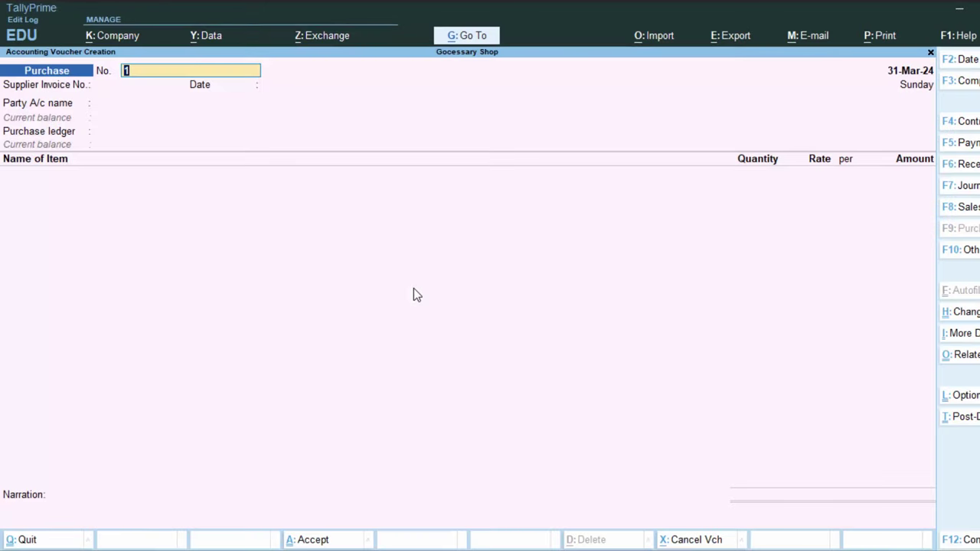
key(Return)
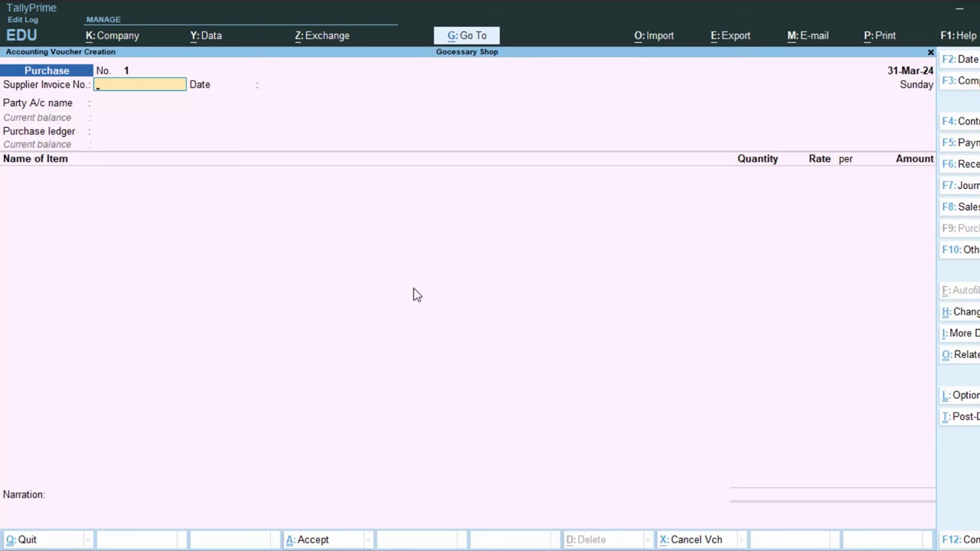
text(433)
key(Return)
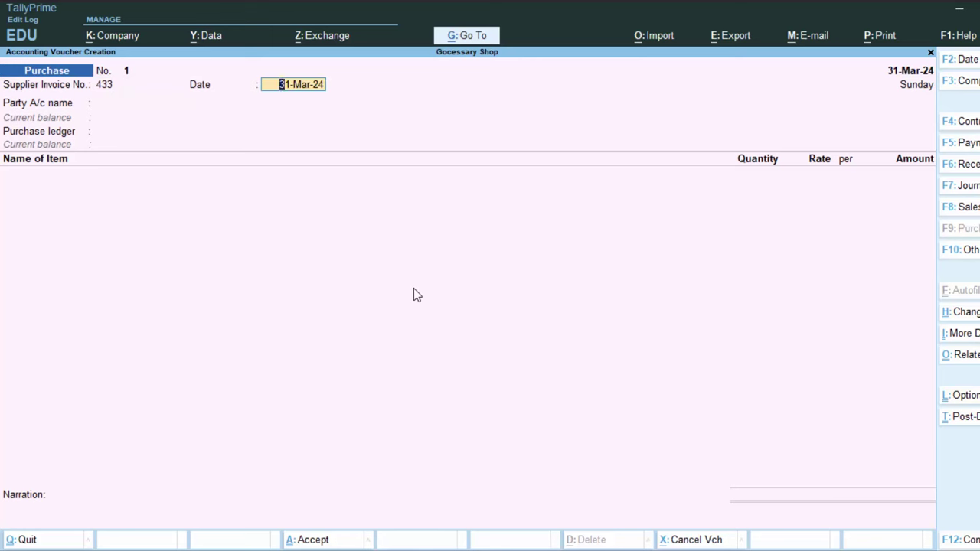
Try to set the voucher date to 1-4-24.
key(Return)
key(BackSpace)
key(F2)
text(1-4-24)
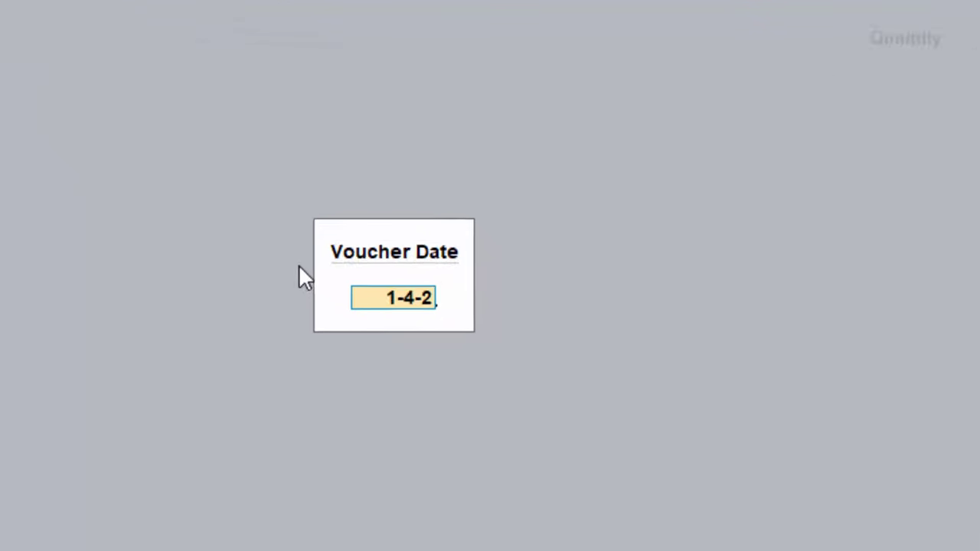
key(Return)
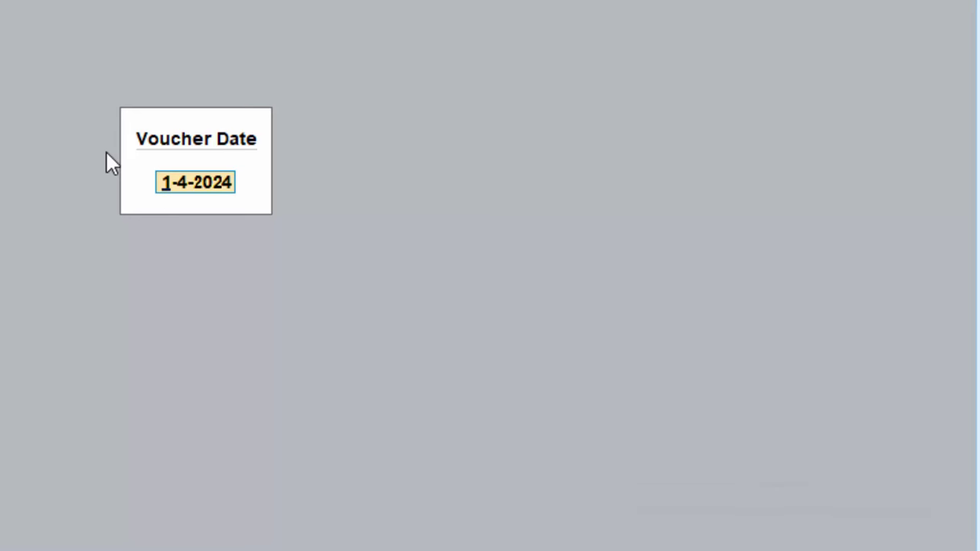
key(Escape)
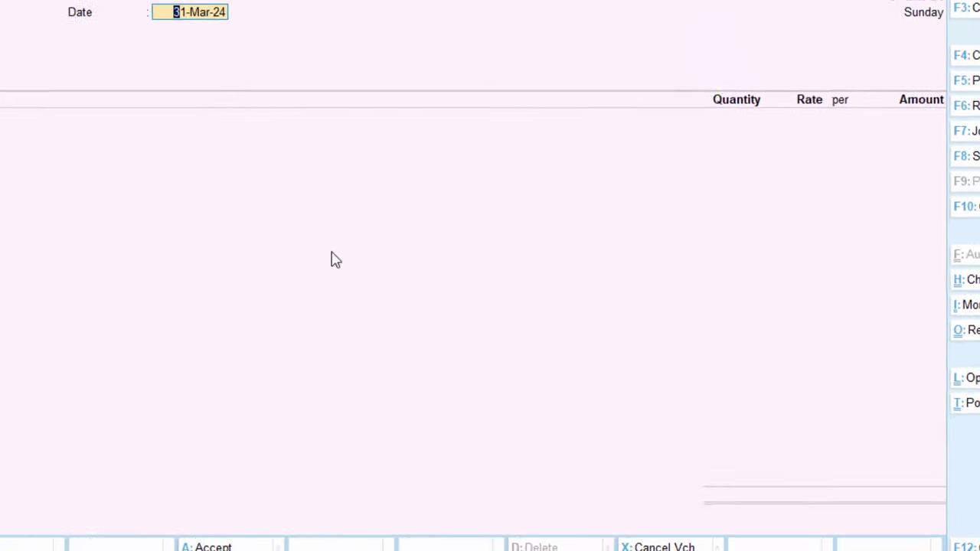
Change the working period to run from 1-4-2024 to 31-3-25.
key(alt+F2)
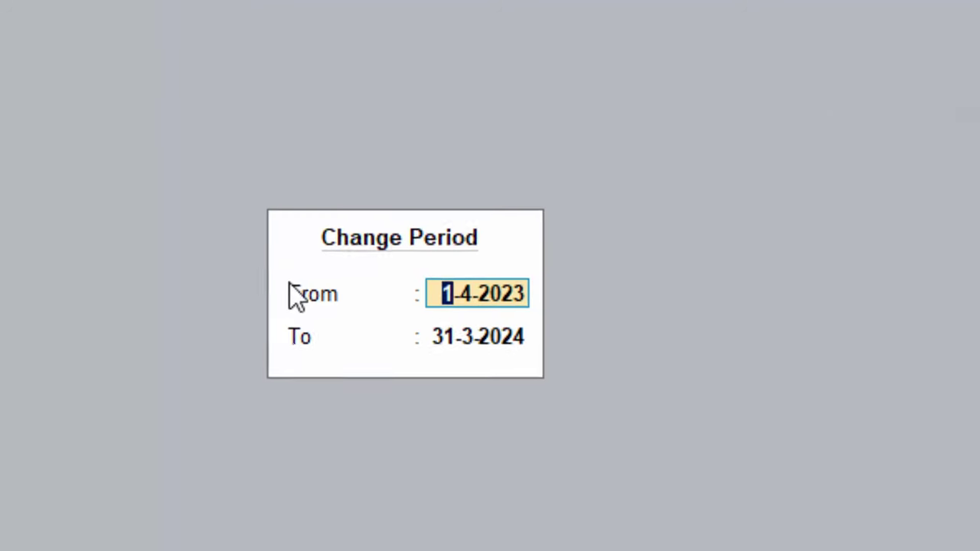
text(1-4-2024)
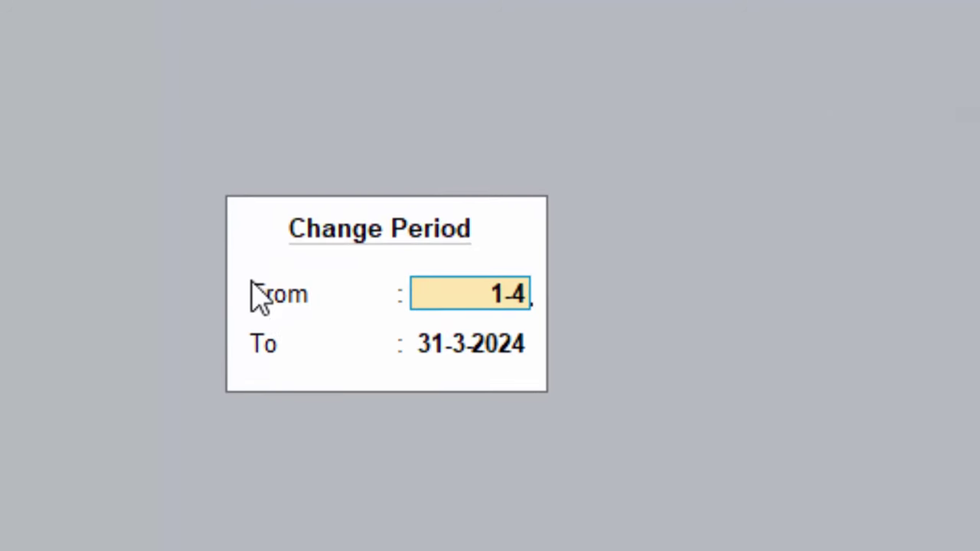
key(Return)
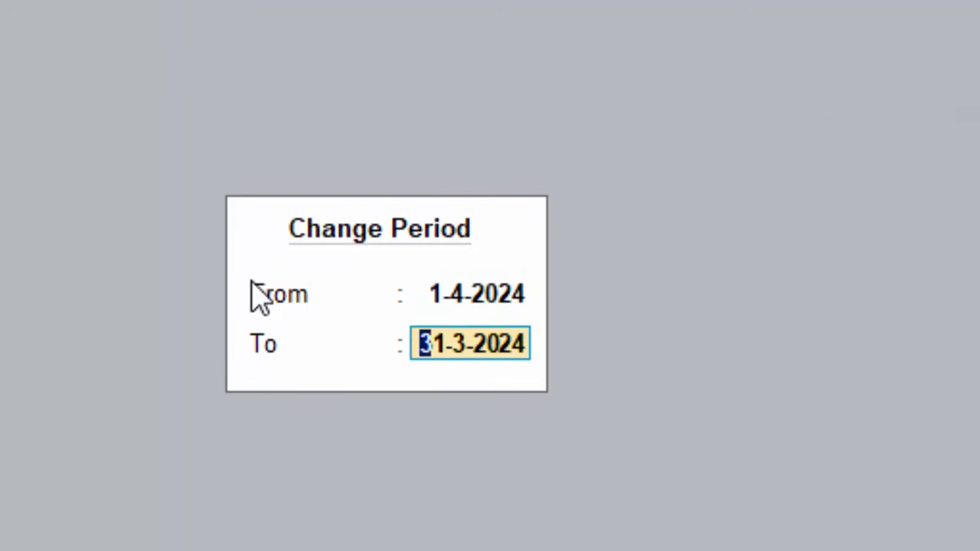
text(31-3-25)
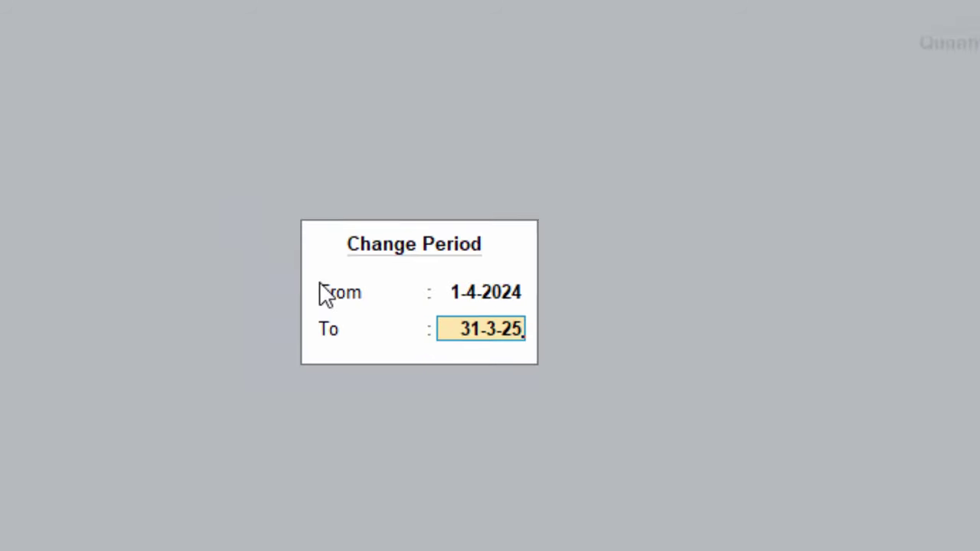
key(Return)
Set both the voucher date and the supplier invoice date to 1-4-24.
key(F2)
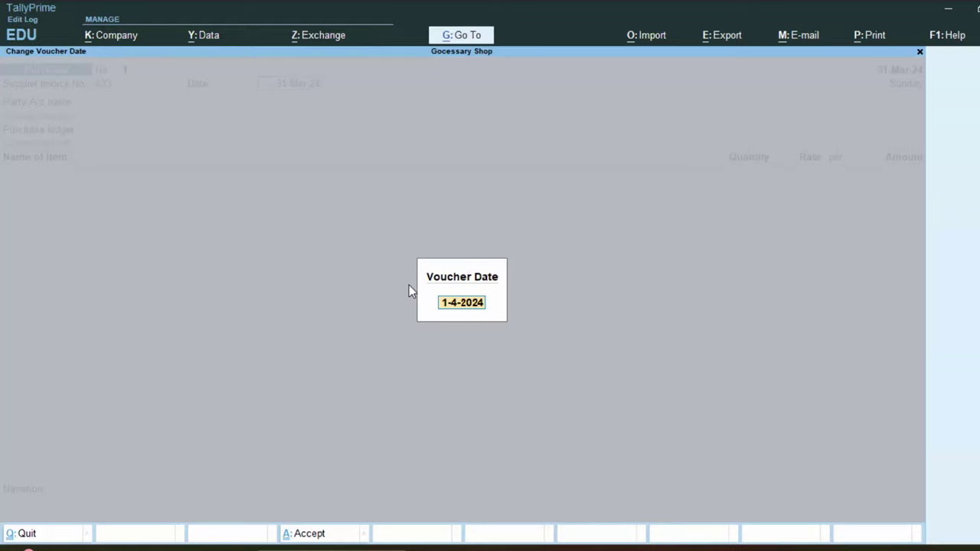
text(1-4-24)
key(Return)
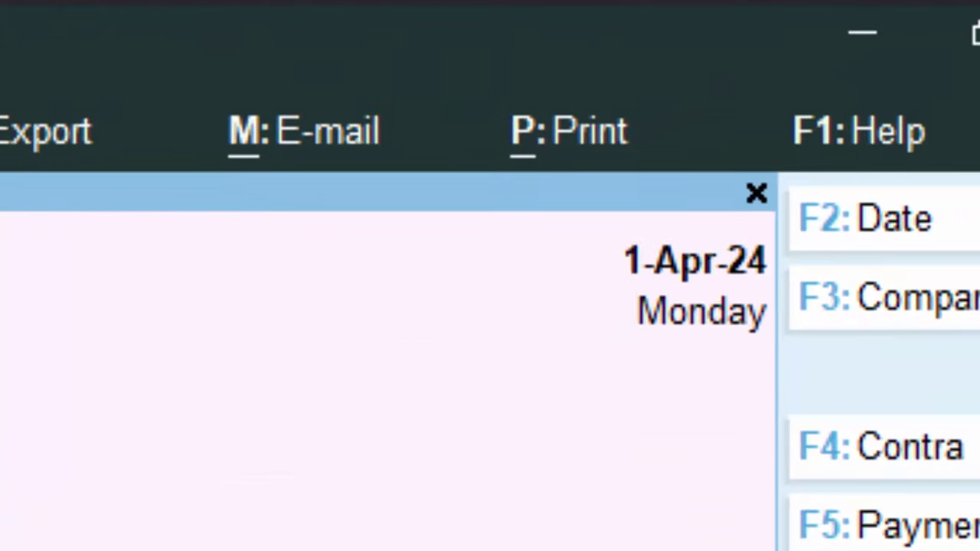
key(F2)
text(1-4-2)
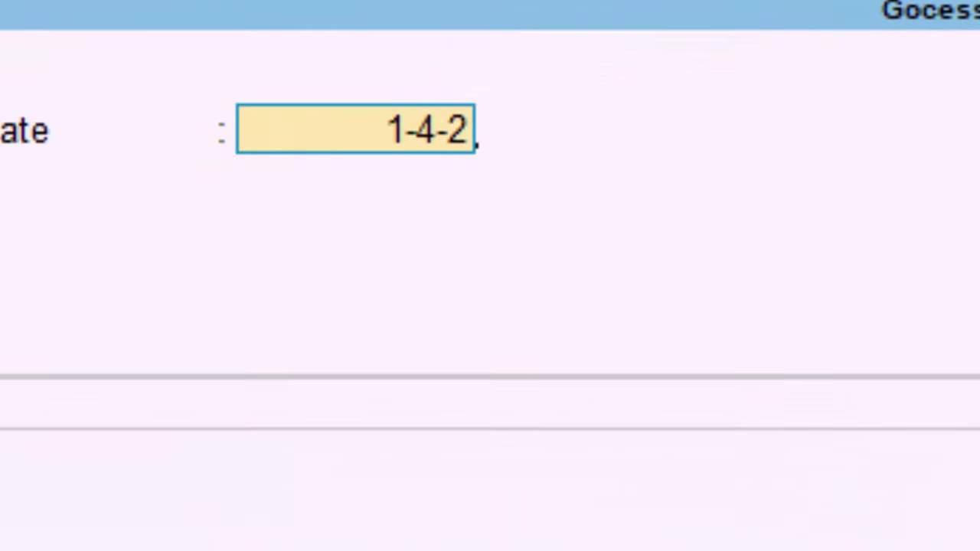
text(4)
key(Return)
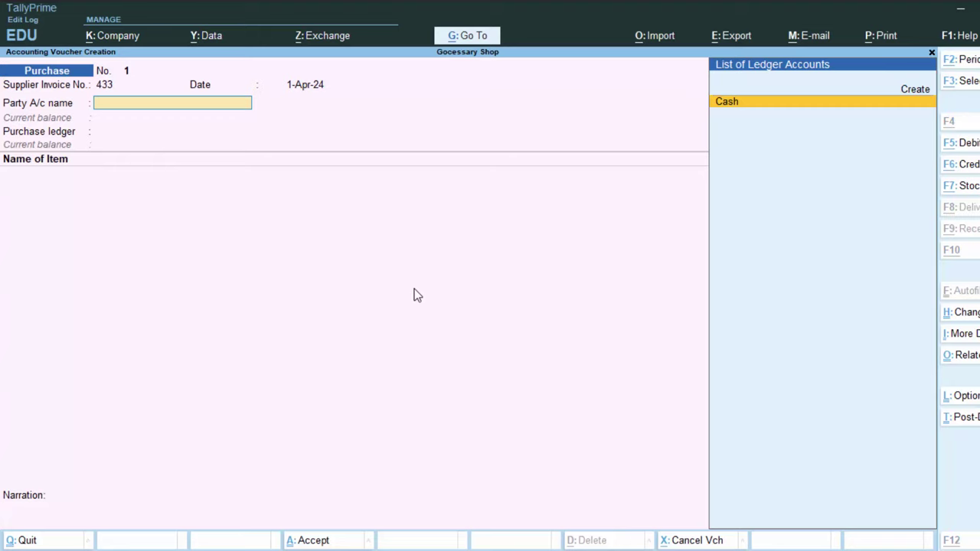
Create a party ledger with the supplier's name under Sundry Creditors, maintaining balances bill-by-bill.
key(alt+c)
text(Rite)
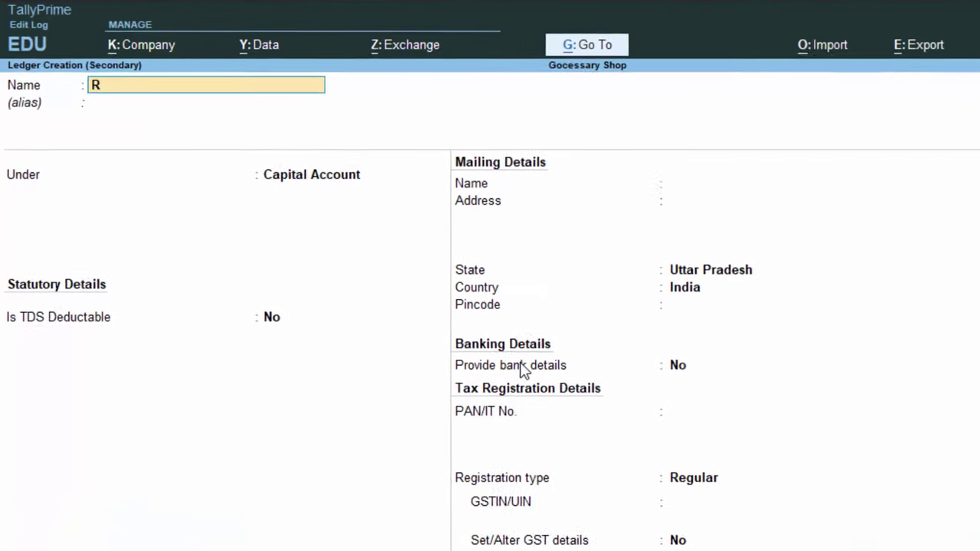
text(sh)
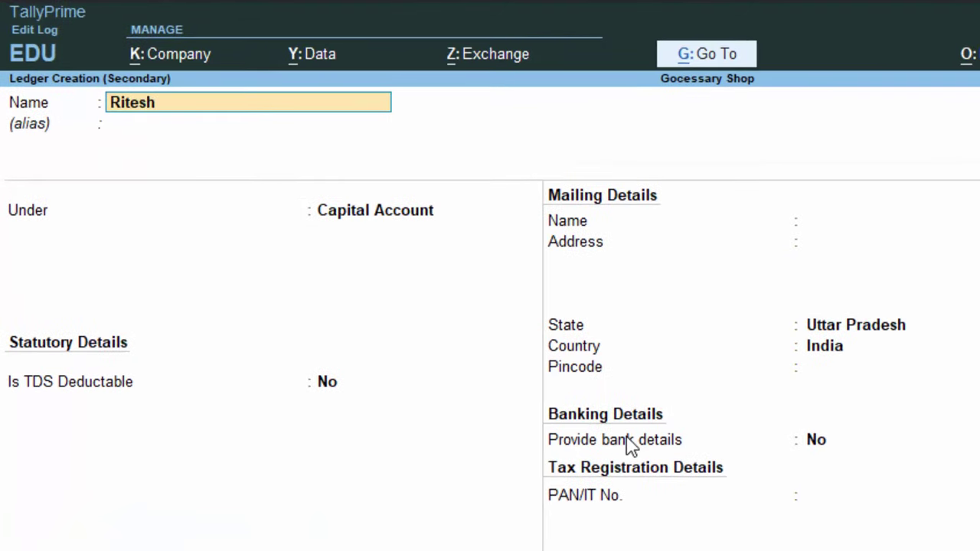
text( C)
key(Return)
key(Return)
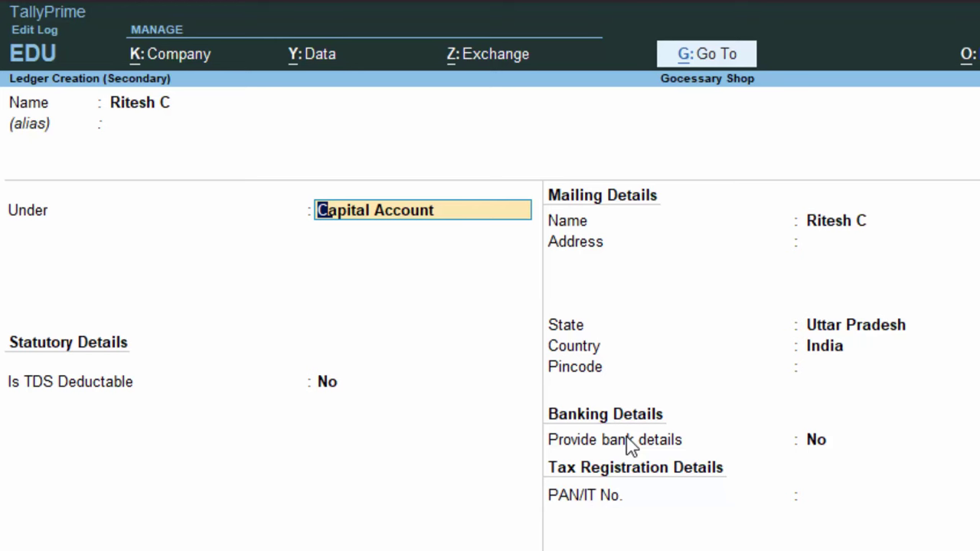
text(S)
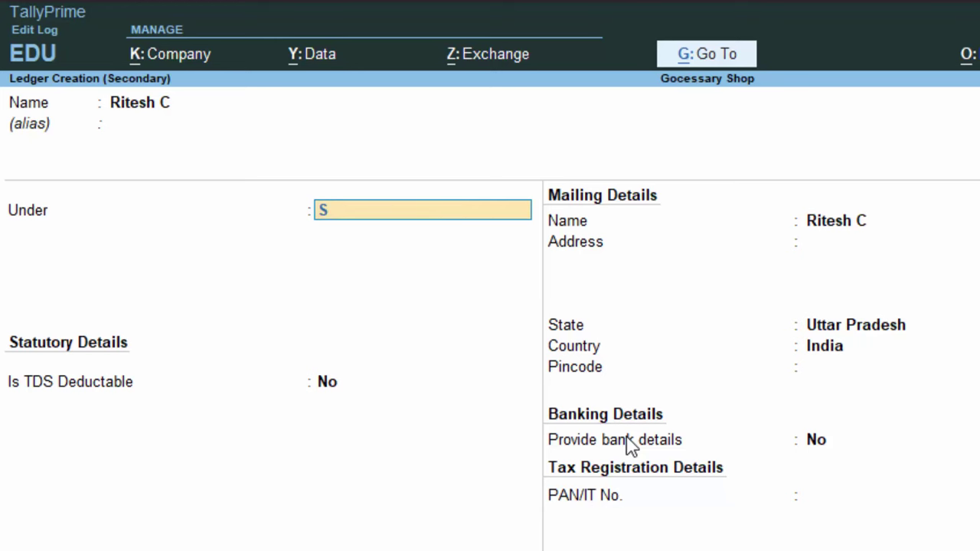
key(Return)
key(Return)
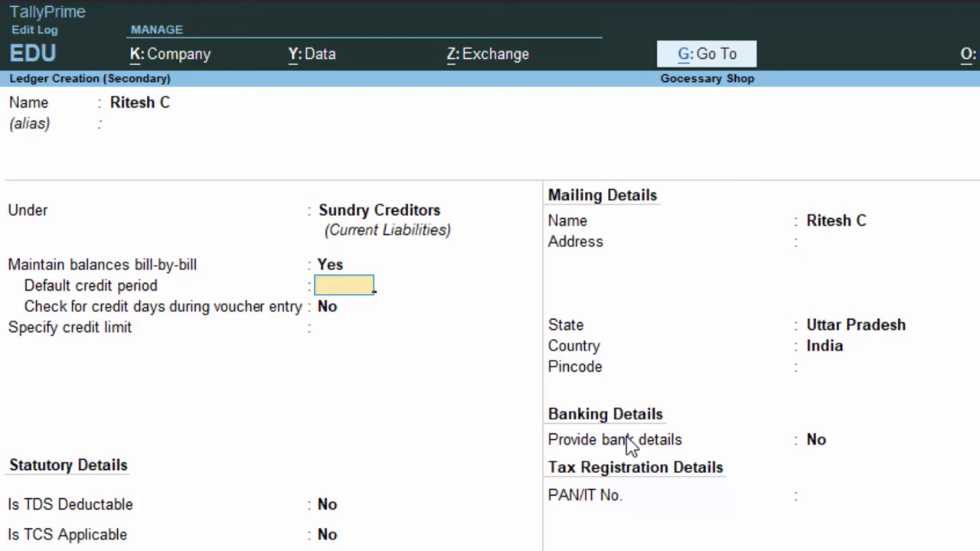
Keep the supplier ledger's default credit, statutory, mailing and tax registration details, and save the ledger.
key(Return)
key(Return)
key(Return)
key(Return)
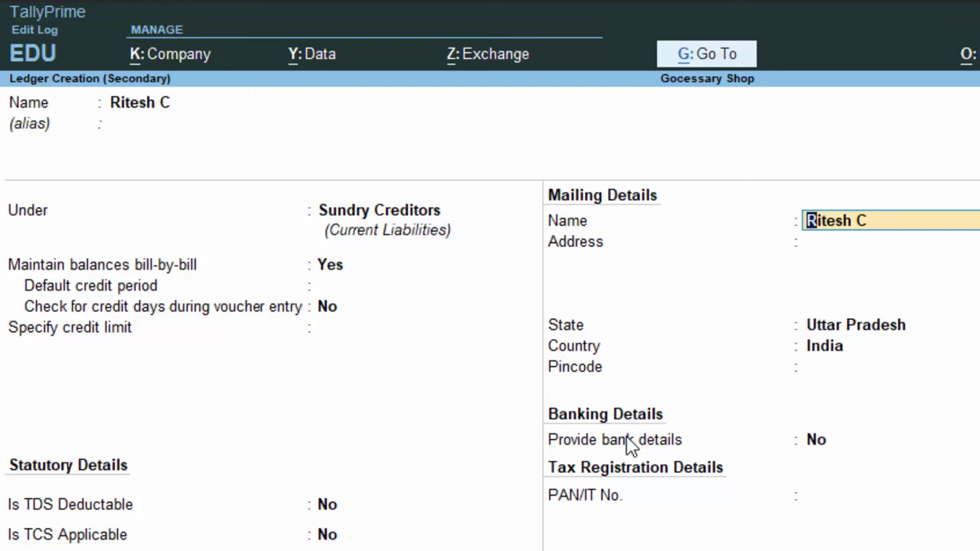
click(330, 265)
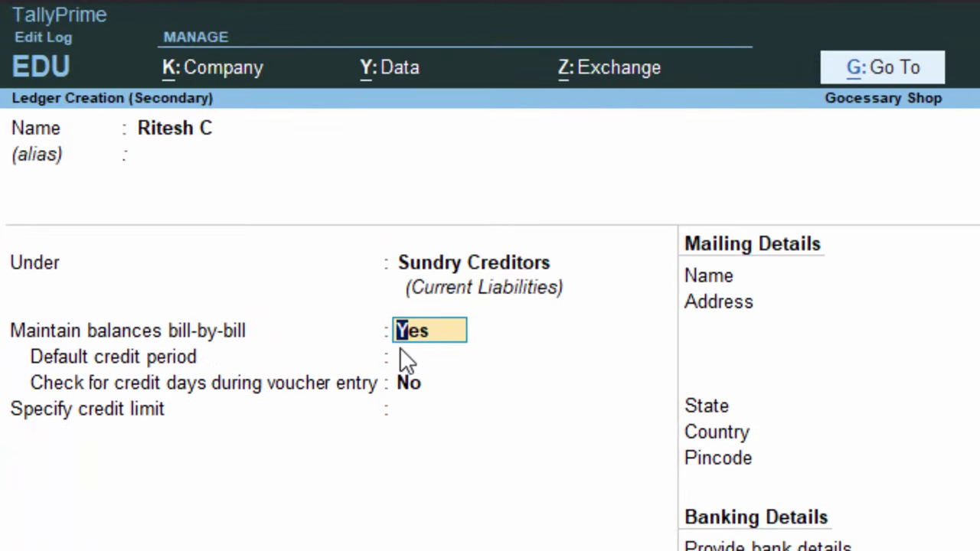
click(406, 360)
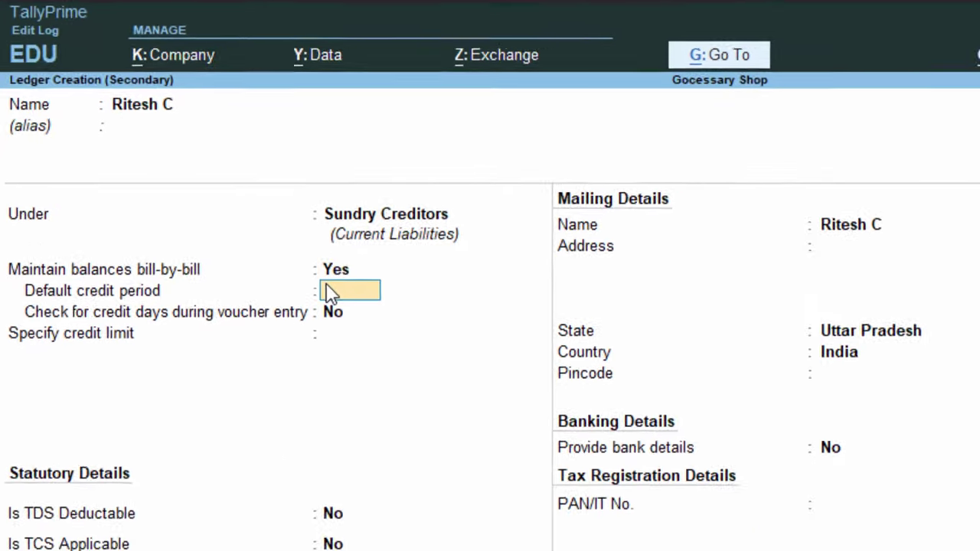
key(Return)
key(Return)
key(Return)
key(Return)
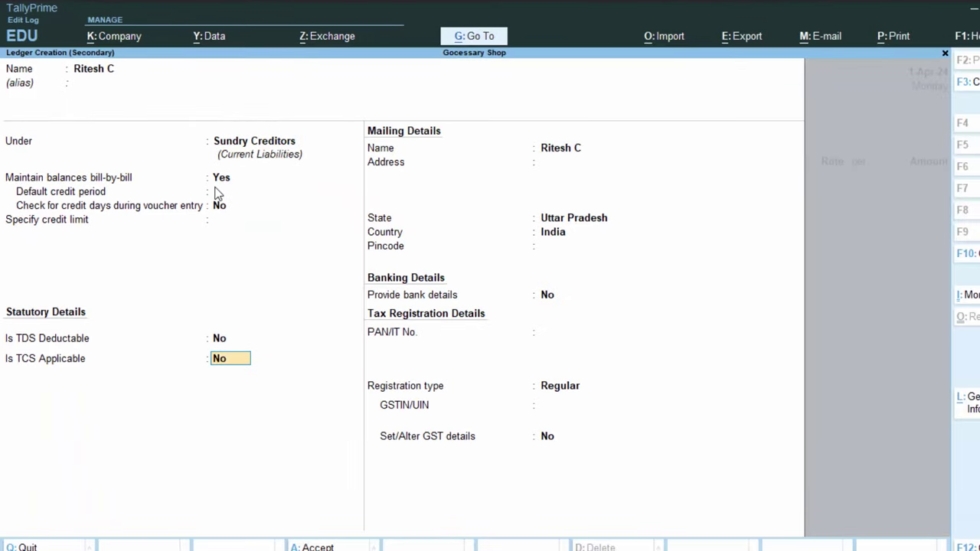
key(Return)
key(Return)
key(Return)
key(Return)
key(Return)
key(Return)
key(Return)
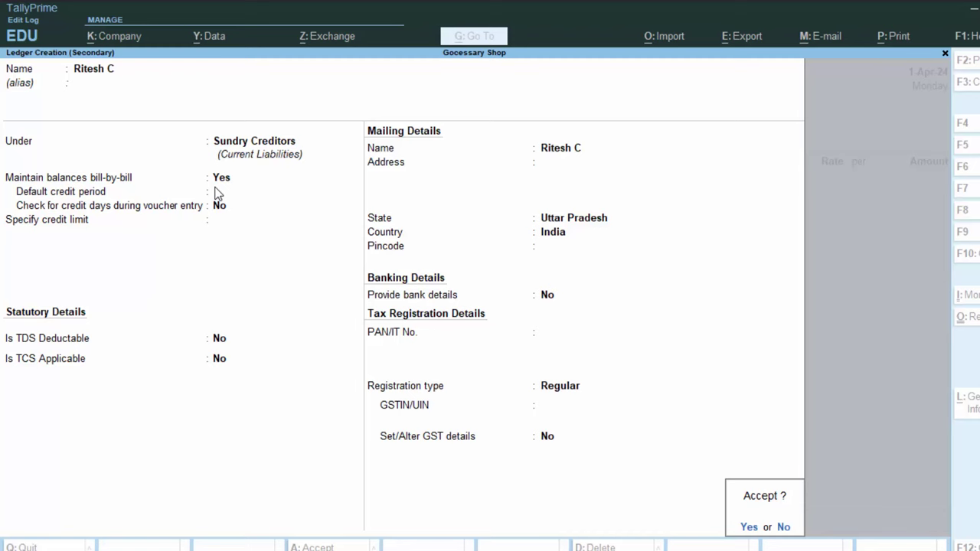
key(Return)
Leave the voucher's receipt details blank and accept the supplier's party details with Uttar Pradesh, India and no GSTIN.
key(Return)
key(Return)
key(Return)
key(Return)
key(Return)
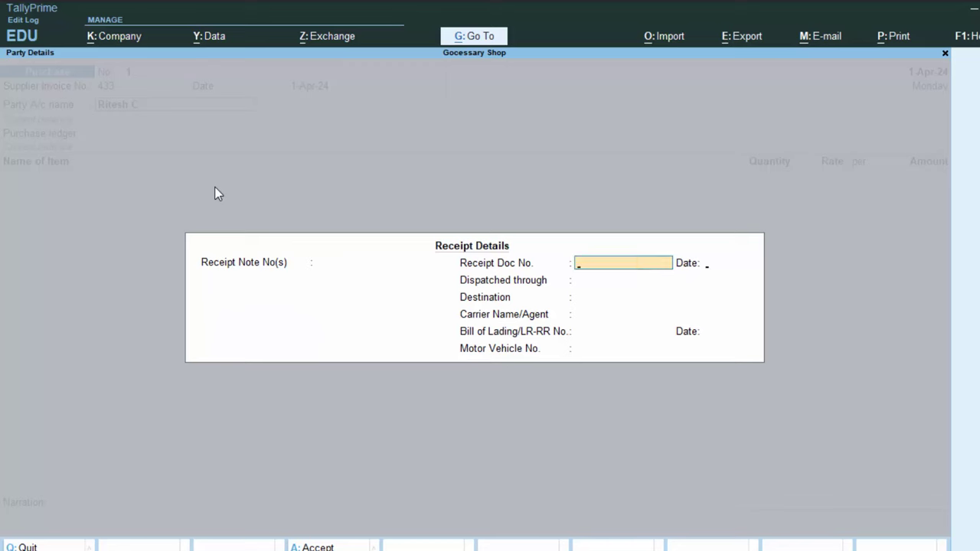
key(Return)
key(Return)
key(Return)
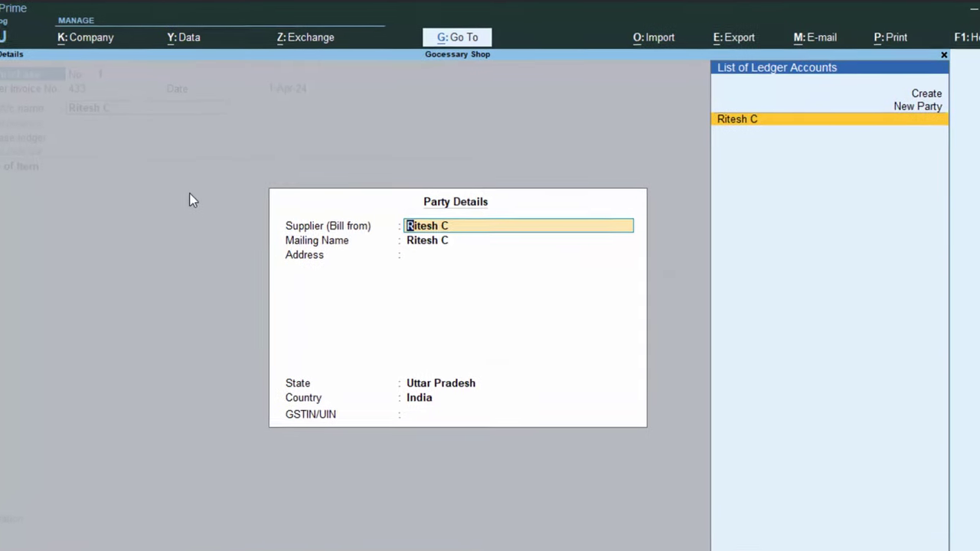
key(Return)
key(Return)
key(Return)
key(Return)
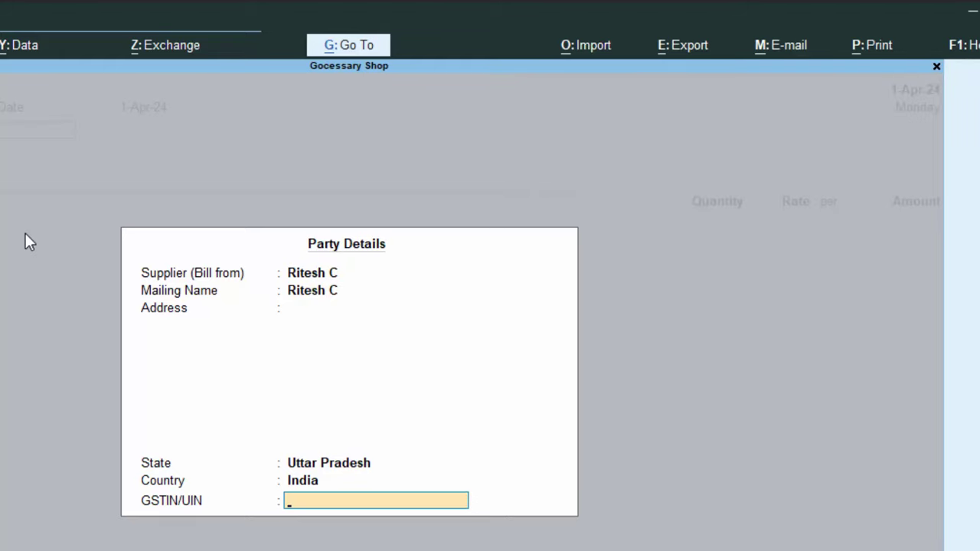
key(Return)
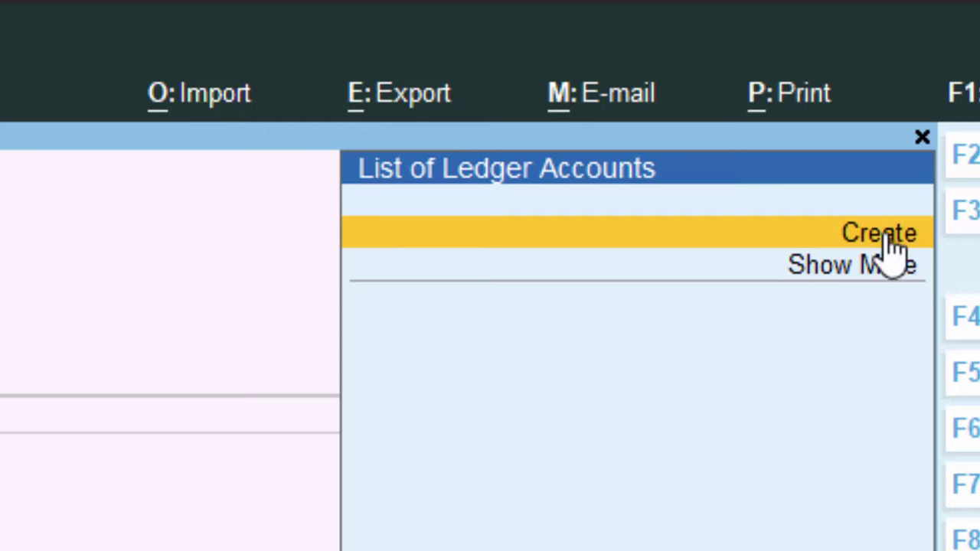
Create a purchase ledger named Purchase A/c under the Purchase Accounts group.
click(892, 238)
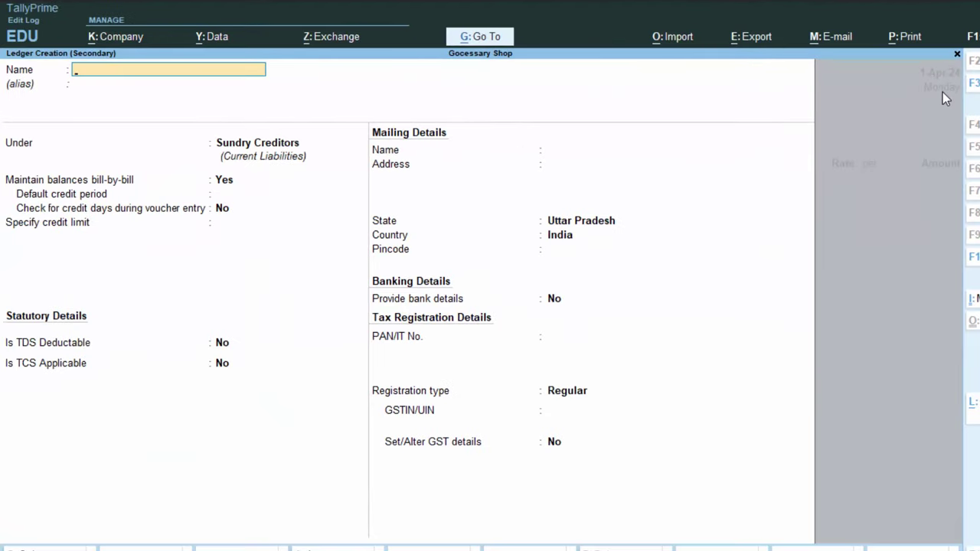
text(Purcha)
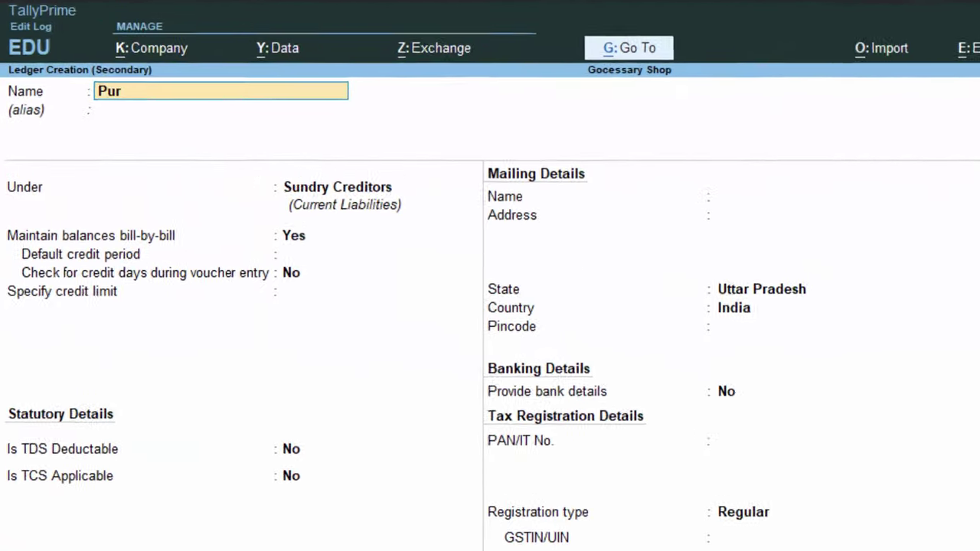
text(se )
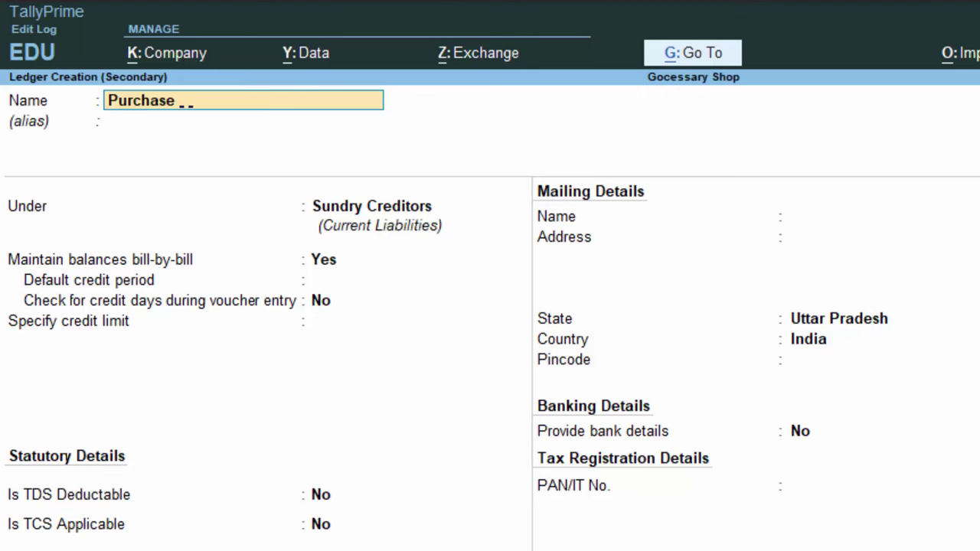
text(A/c)
key(Return)
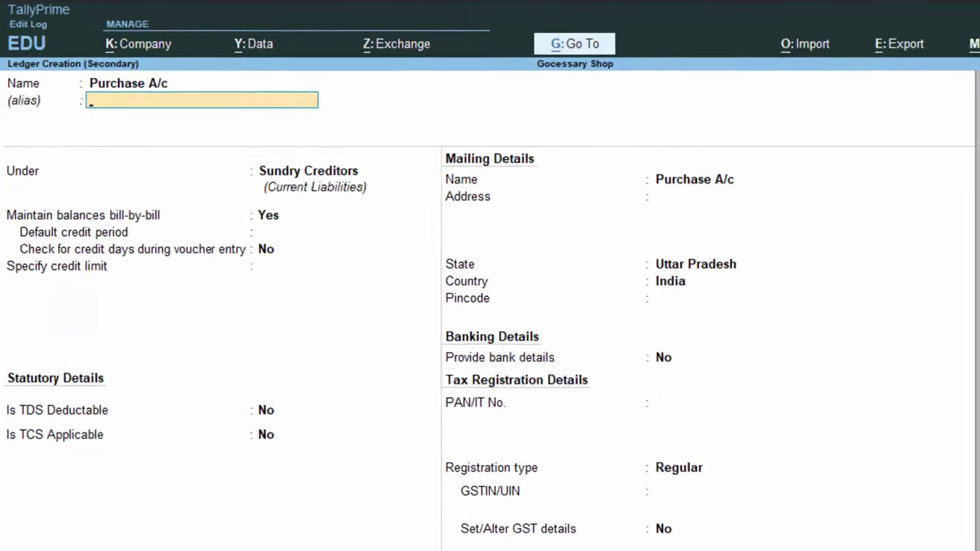
key(Return)
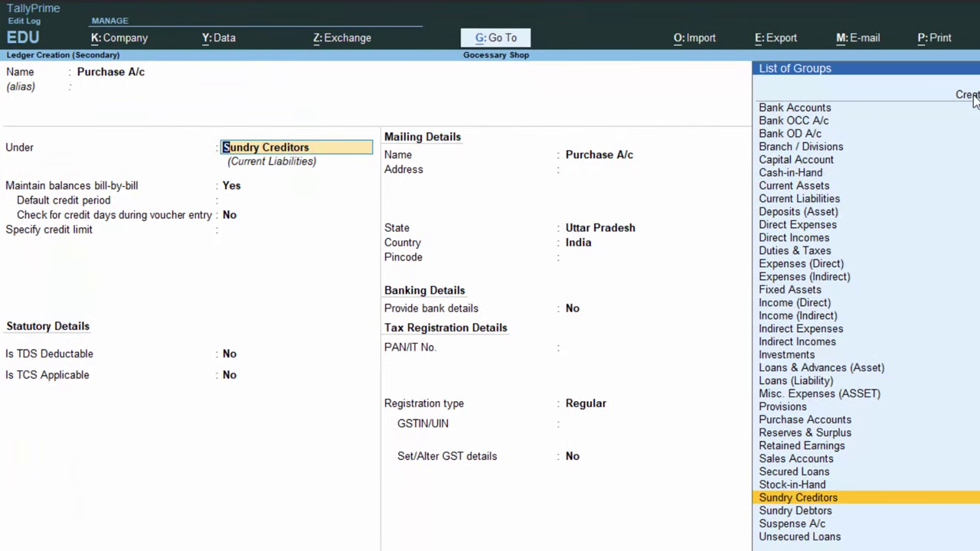
text(P)
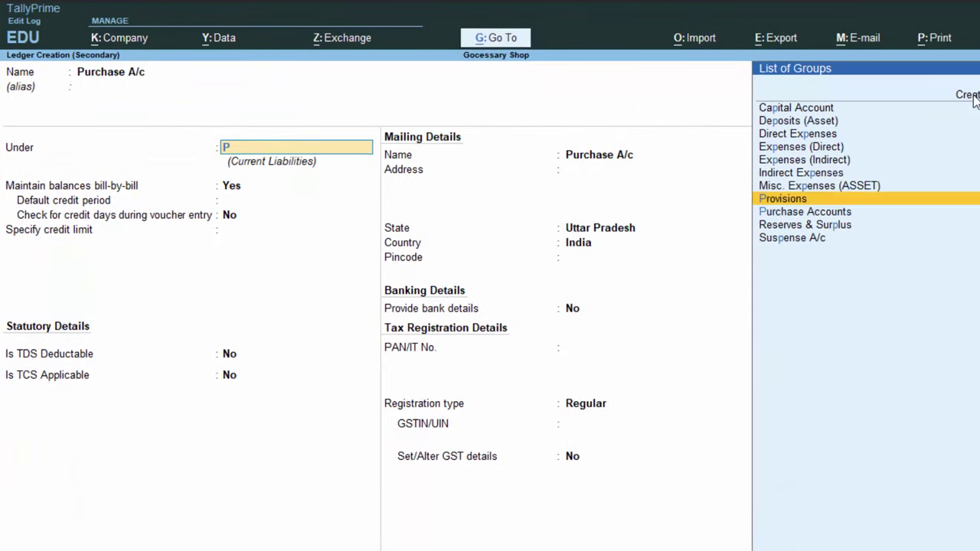
key(Down)
key(Return)
Keep the purchase ledger's default ledger type, GST and TDS settings, and save it into the voucher.
key(Return)
key(Return)
key(Return)
key(Return)
key(Return)
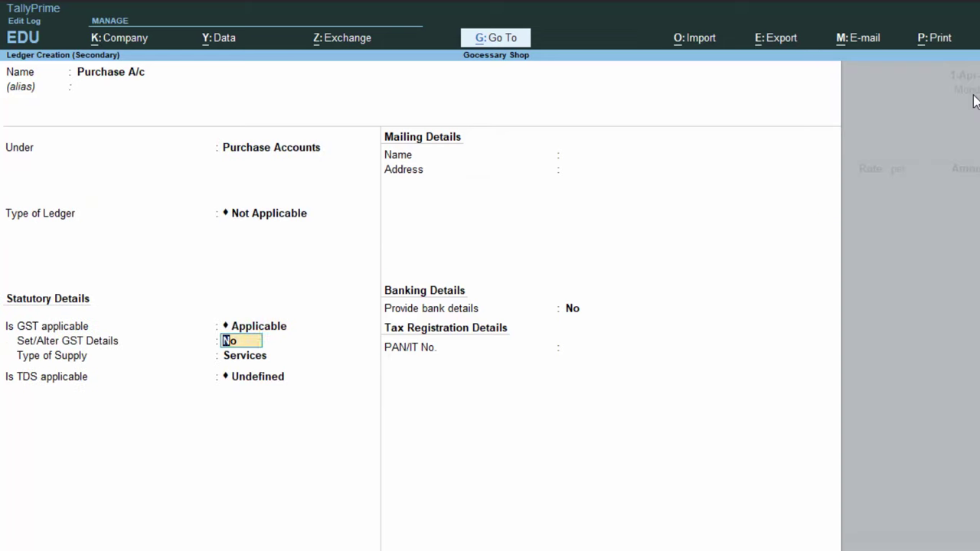
key(Return)
key(Return)
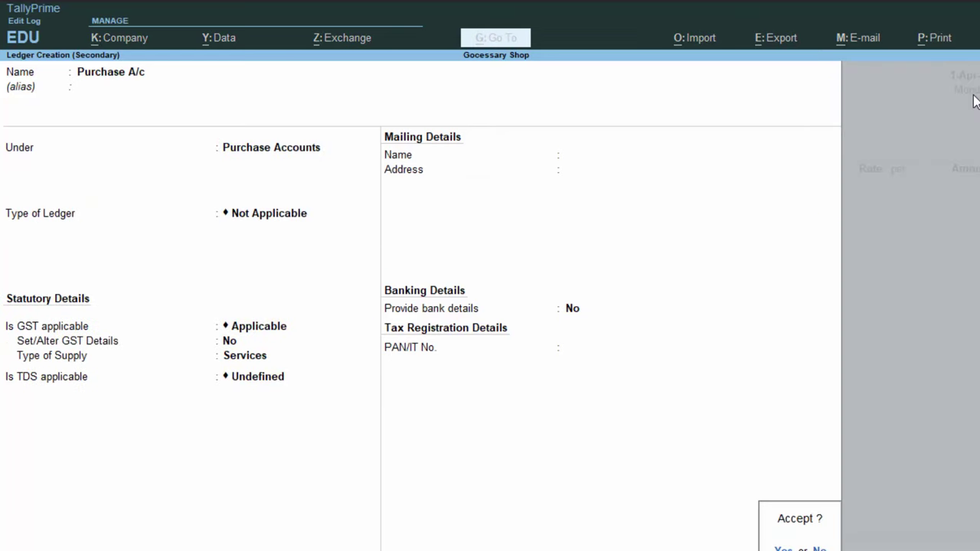
key(Return)
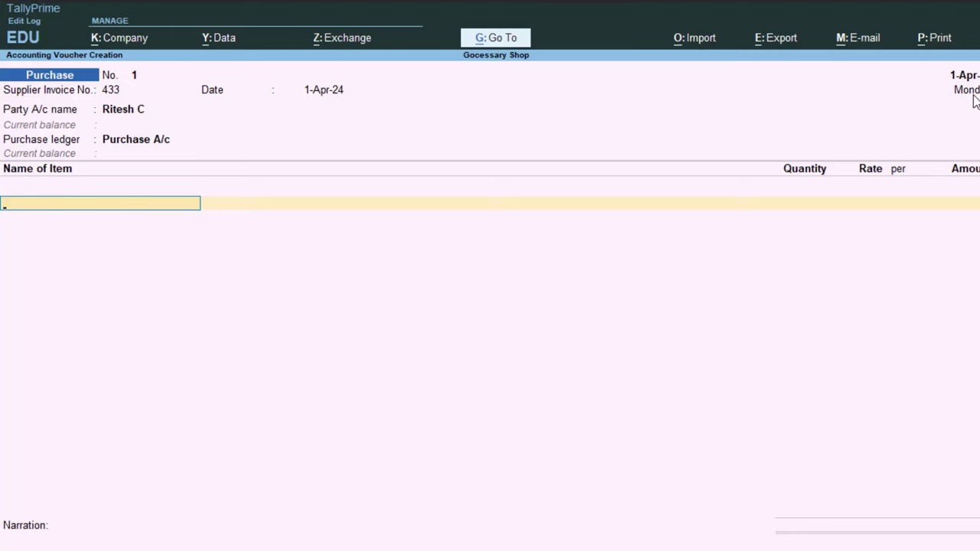
Start a new stock item named Red Chilli Powder under the Primary group.
key(alt+c)
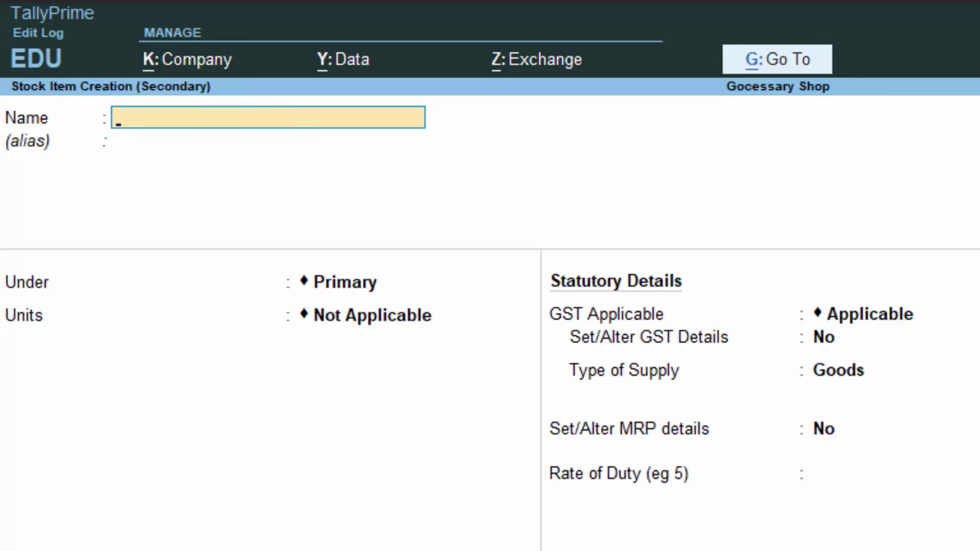
text(Red Ch)
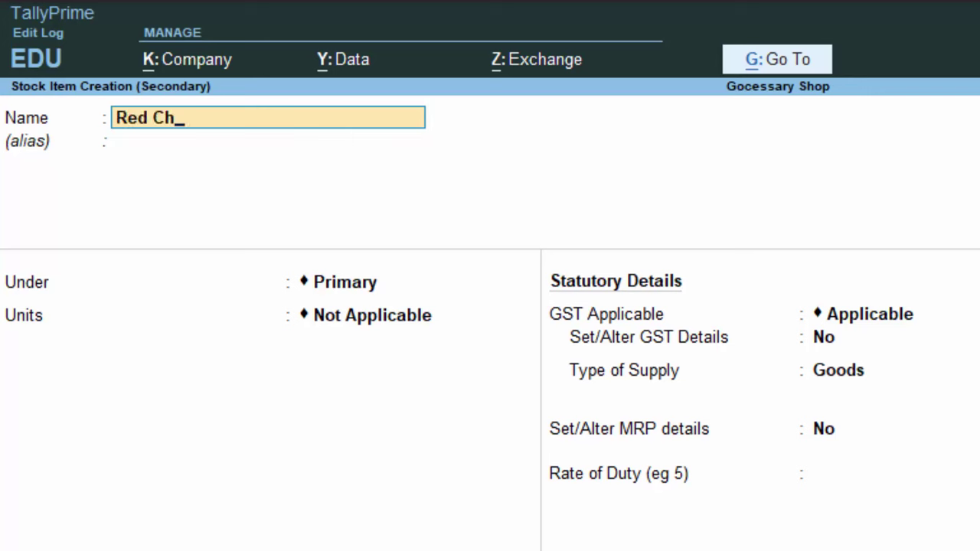
text(illi Powder)
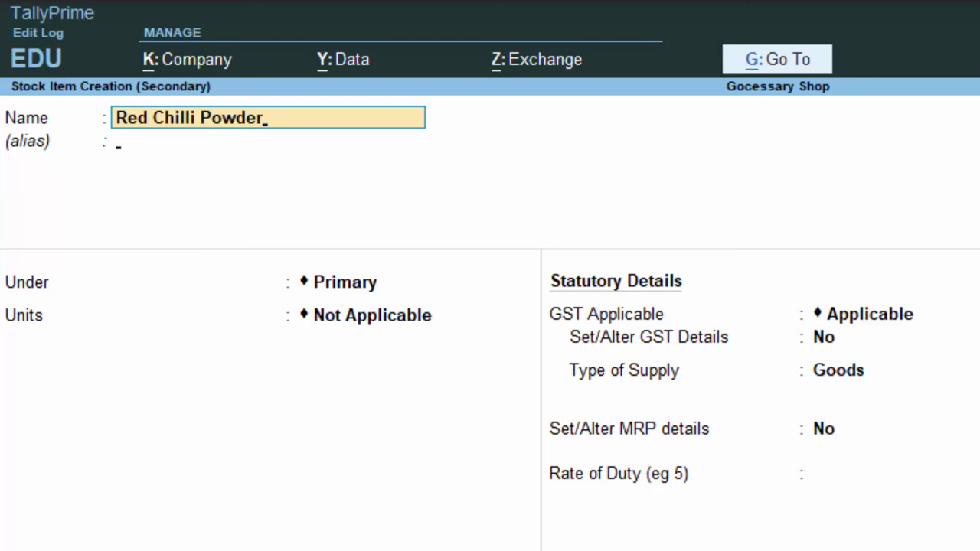
key(Return)
key(Return)
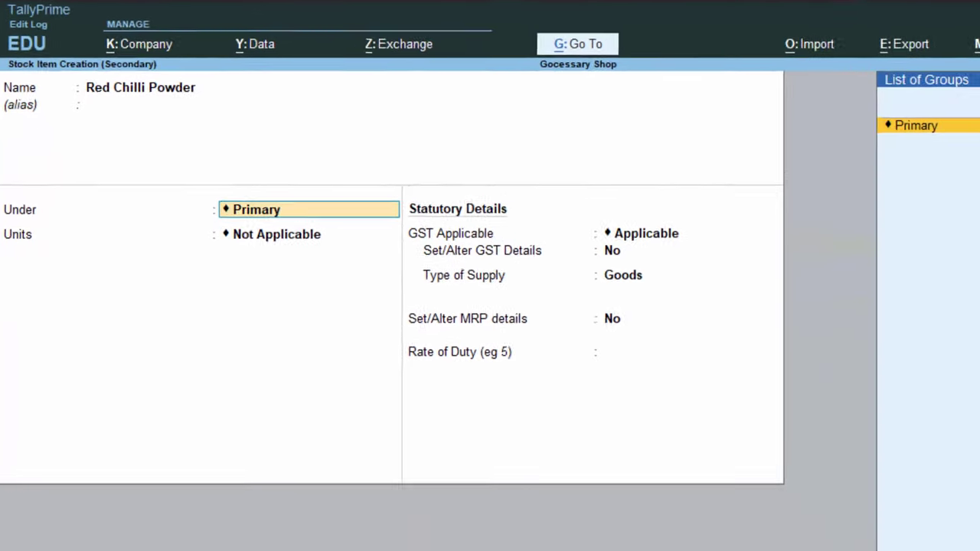
key(Return)
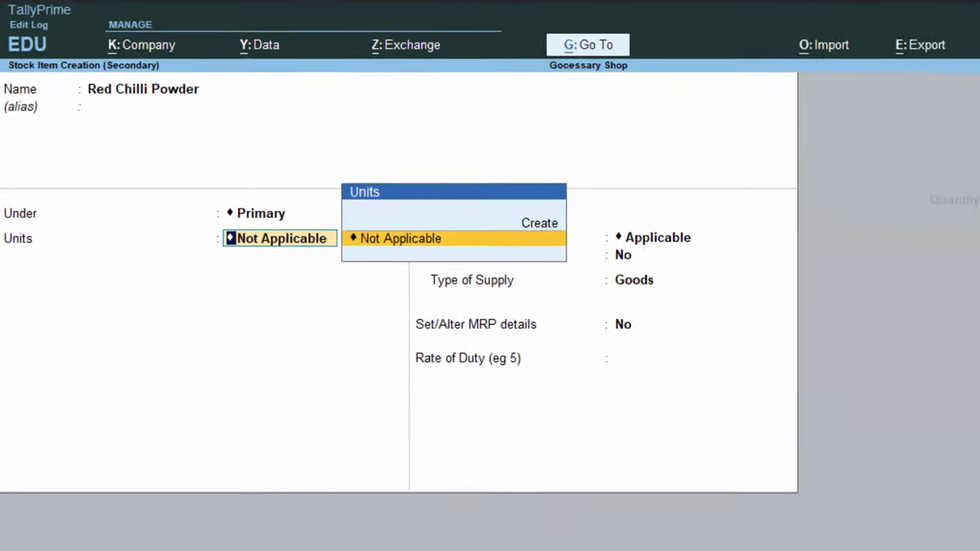
Create a simple unit with the symbol gm and the formal name Gramme for the stock item.
key(alt+c)
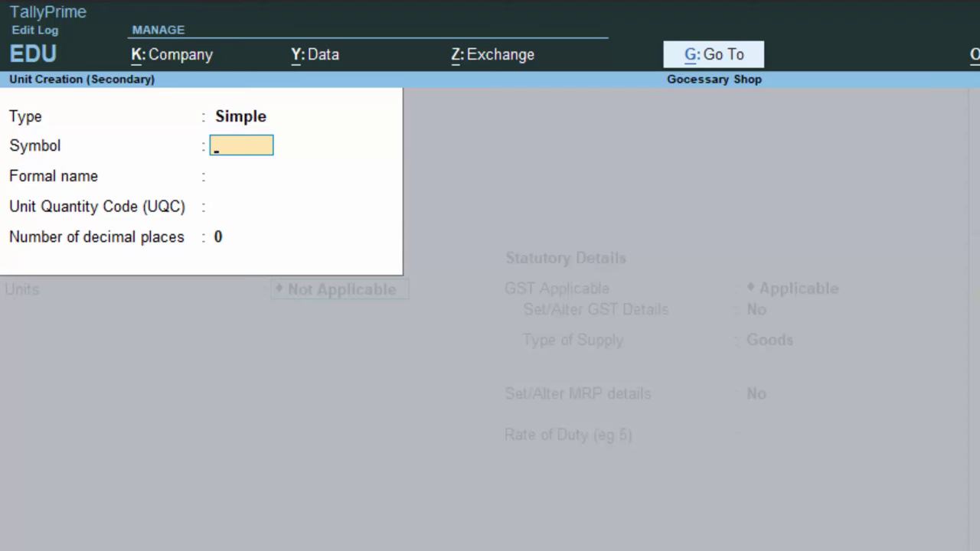
text(gm)
key(Return)
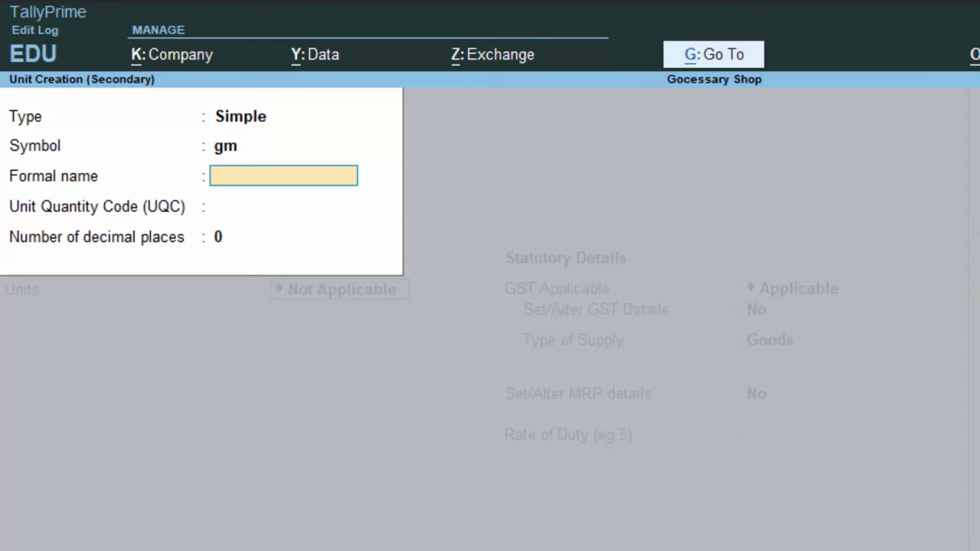
text(Gramme)
key(Return)
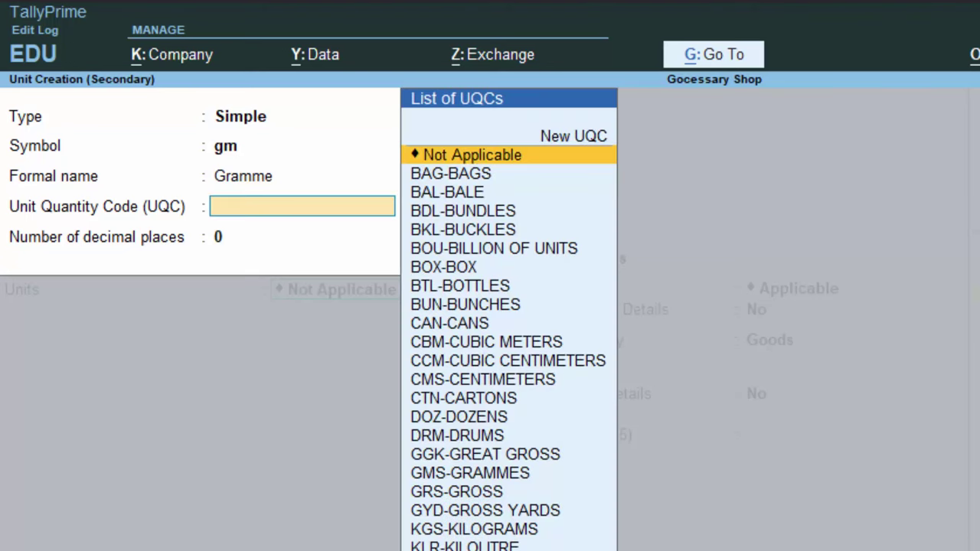
Assign the unit quantity code GMS-GRAMMES with 3 decimal places to the gm unit and save it.
text(g)
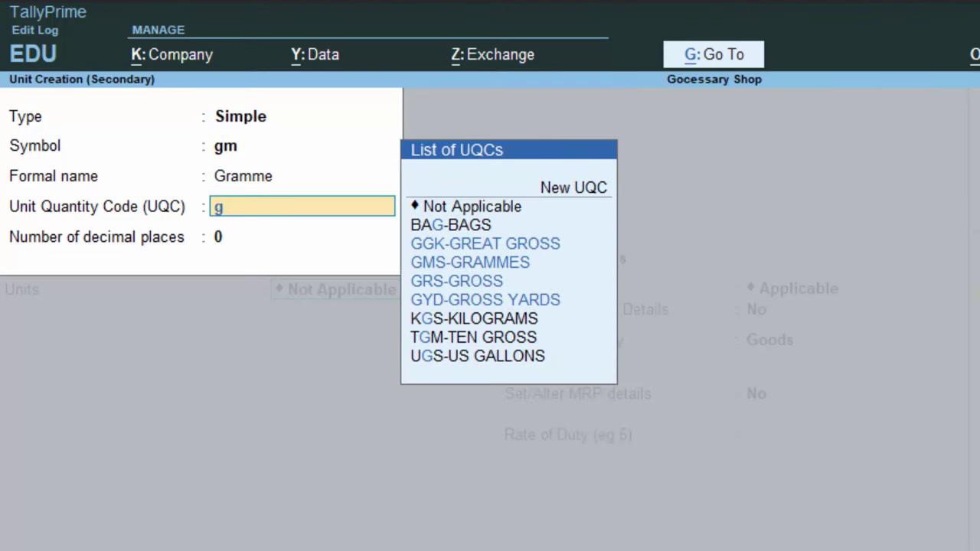
key(Down)
key(Down)
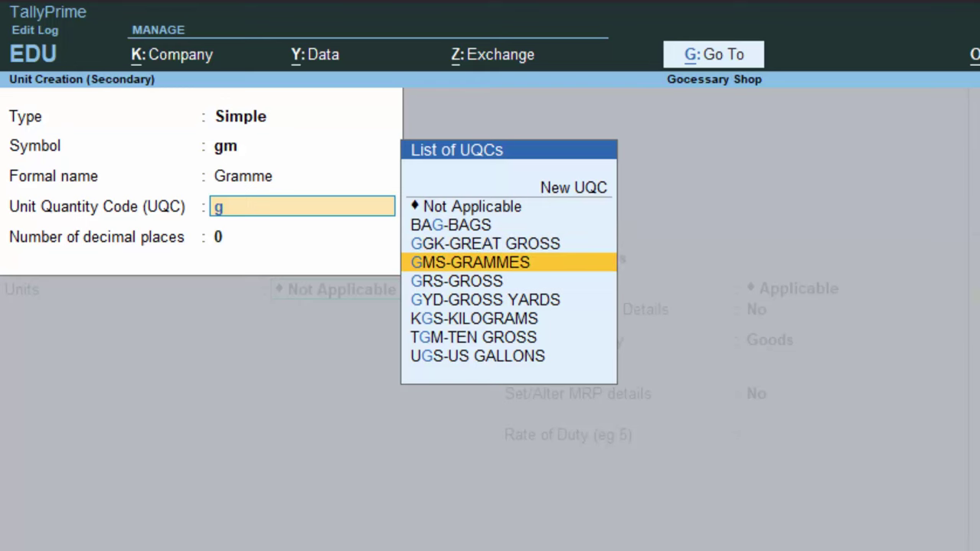
key(Return)
text(3)
key(Return)
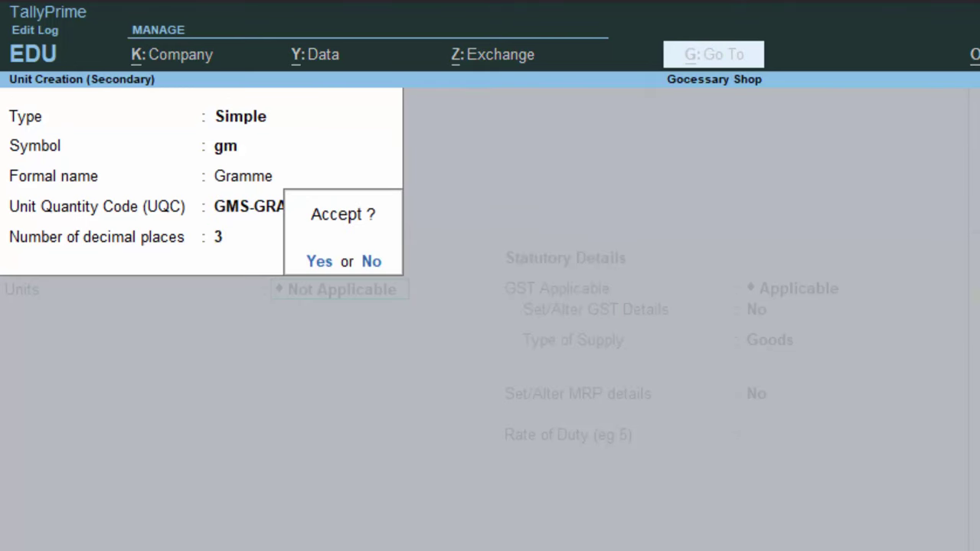
key(Return)
Keep Red Chilli Powder's default batch, rate, GST, supply type and MRP settings, and save the stock item into the voucher.
key(Return)
key(Return)
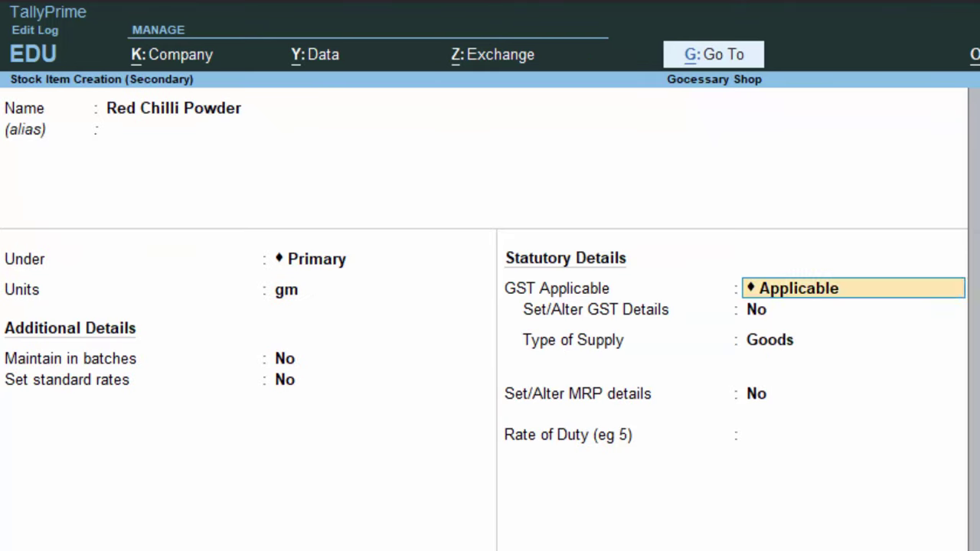
key(Return)
key(Return)
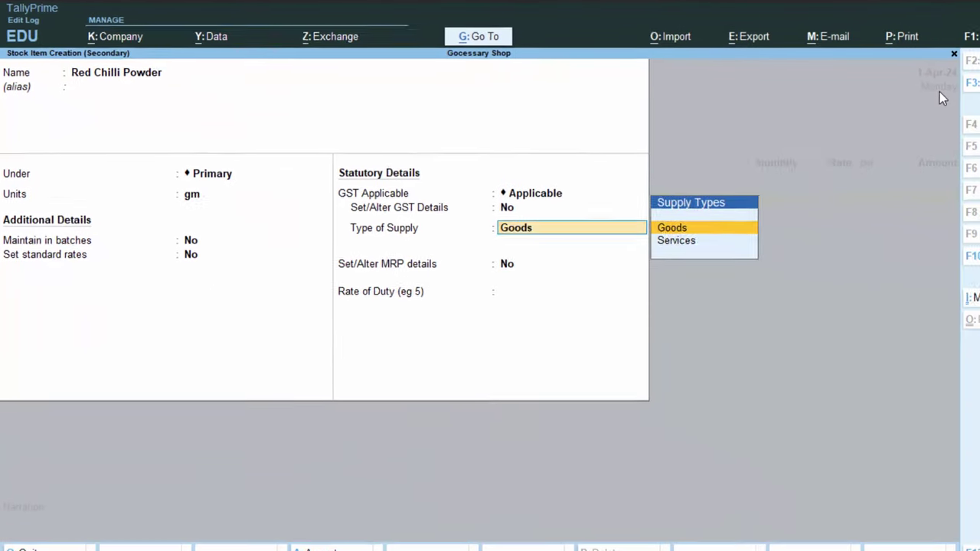
key(Return)
key(Return)
key(Return)
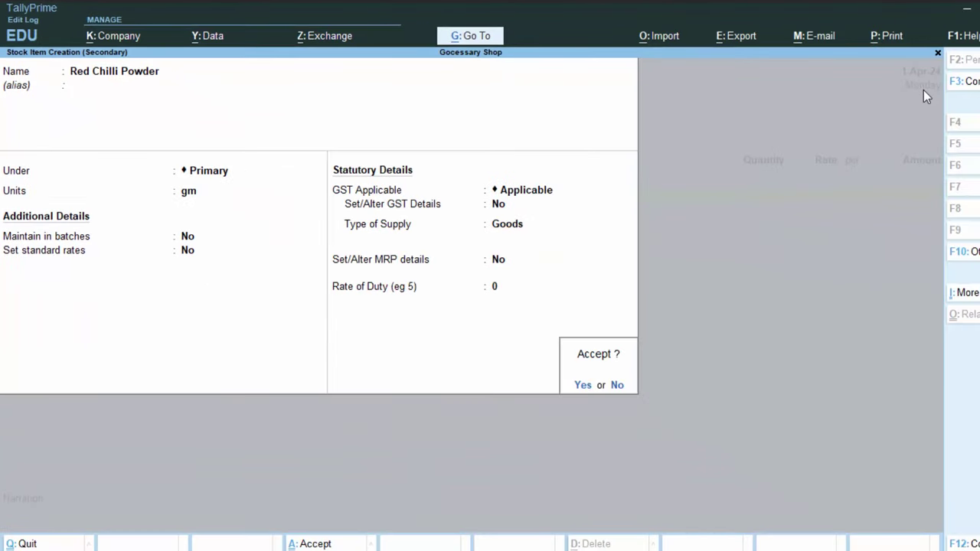
key(Return)
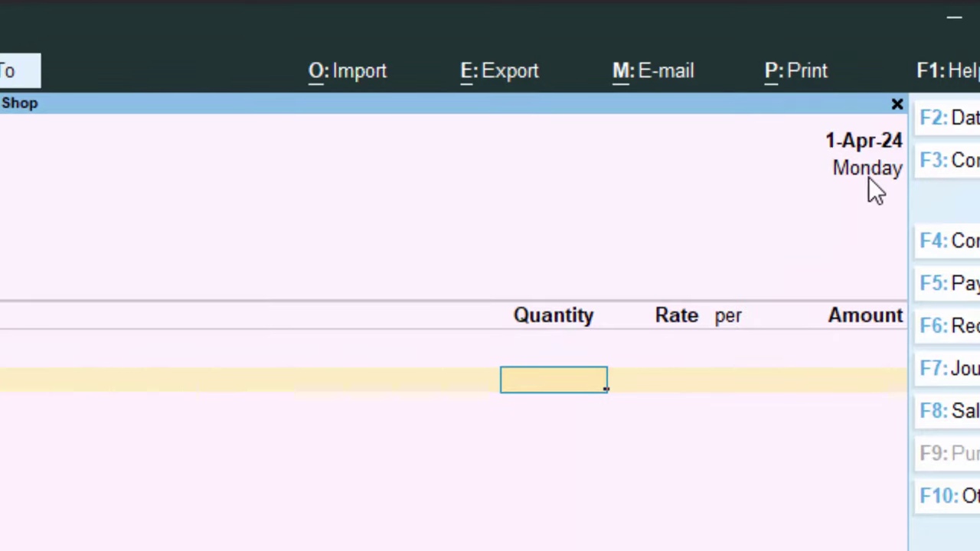
text(1)
key(Return)
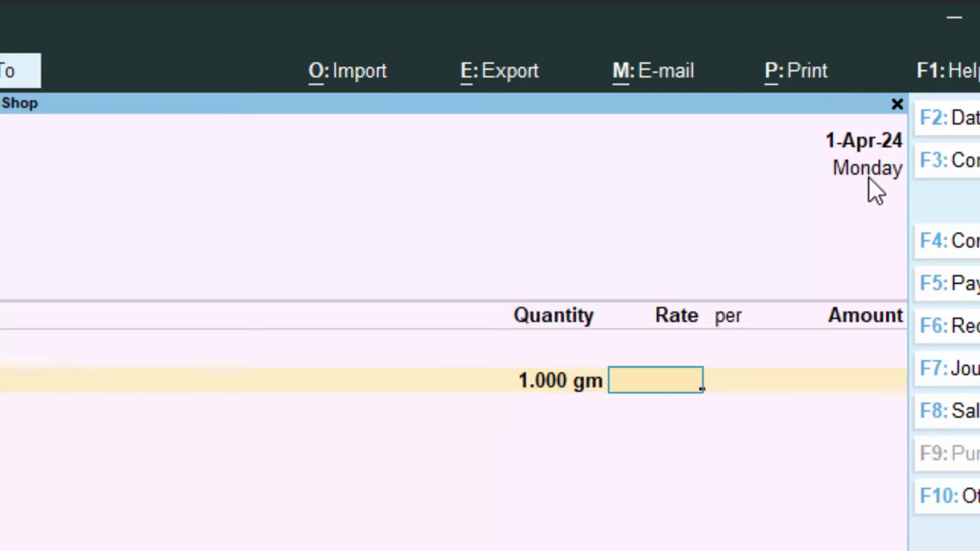
key(BackSpace)
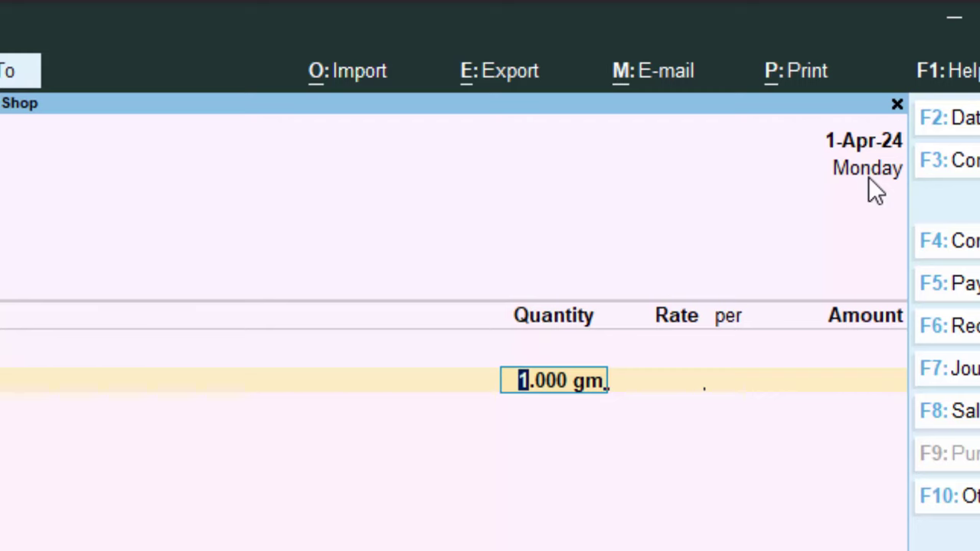
Abandon the purchase voucher without saving it and return to the Gateway of Tally.
key(Escape)
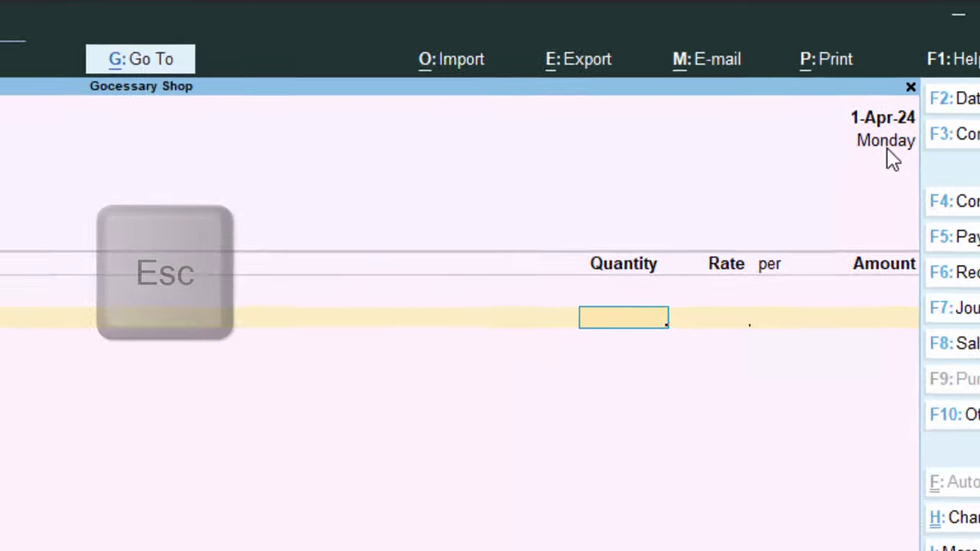
key(Escape)
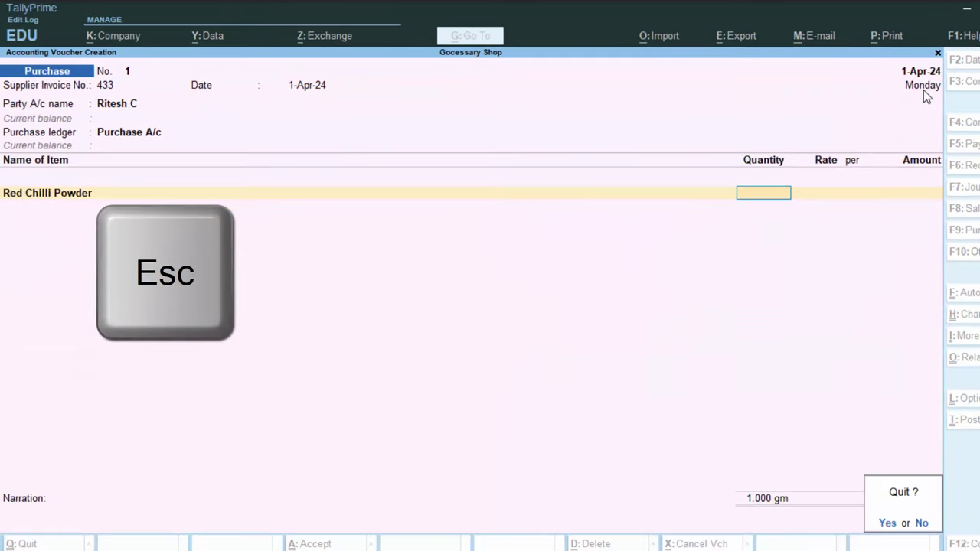
key(Escape)
key(Up)
key(Up)
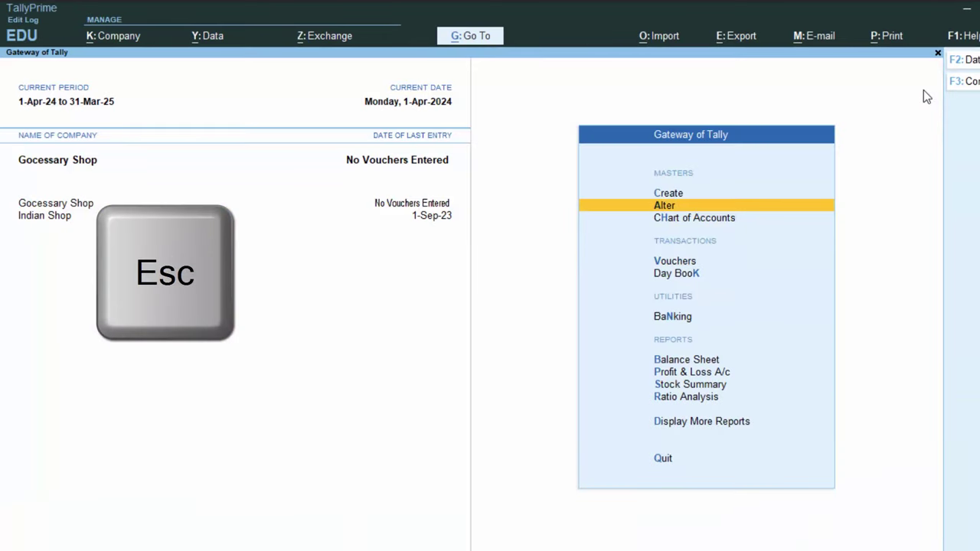
key(Return)
key(Down)
key(Return)
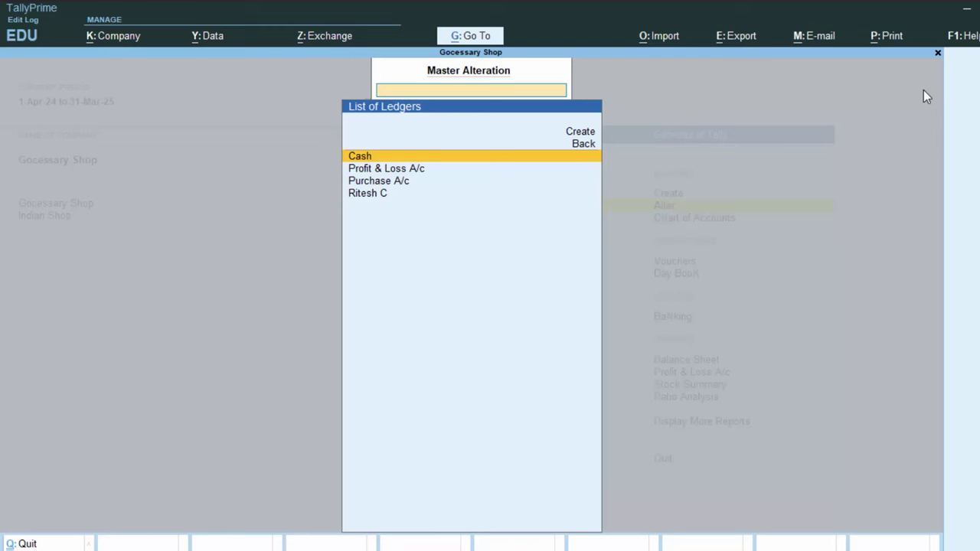
key(Down)
key(Down)
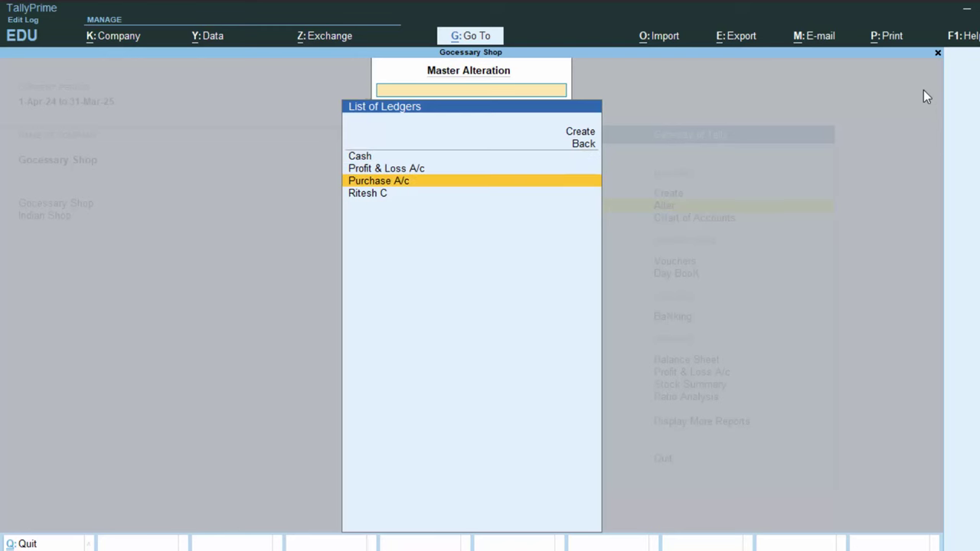
key(Escape)
key(Down)
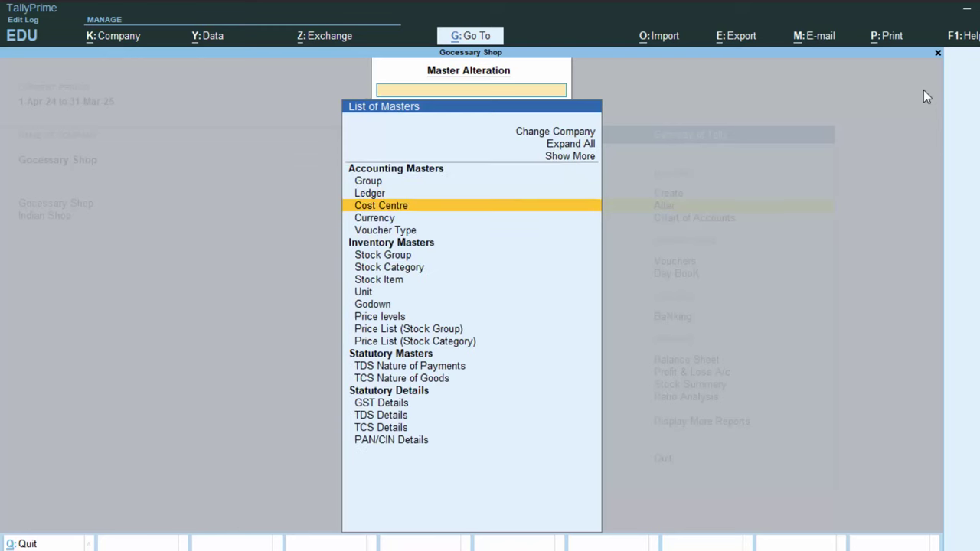
key(Escape)
Open the existing gm unit master for alteration.
key(Return)
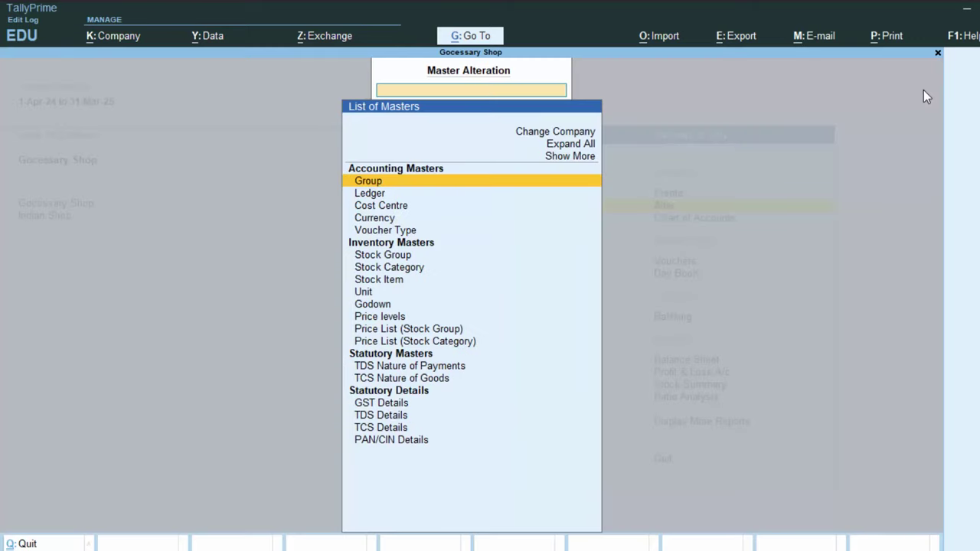
key(Down)
key(Down)
key(Down)
key(Down)
key(Down)
key(Down)
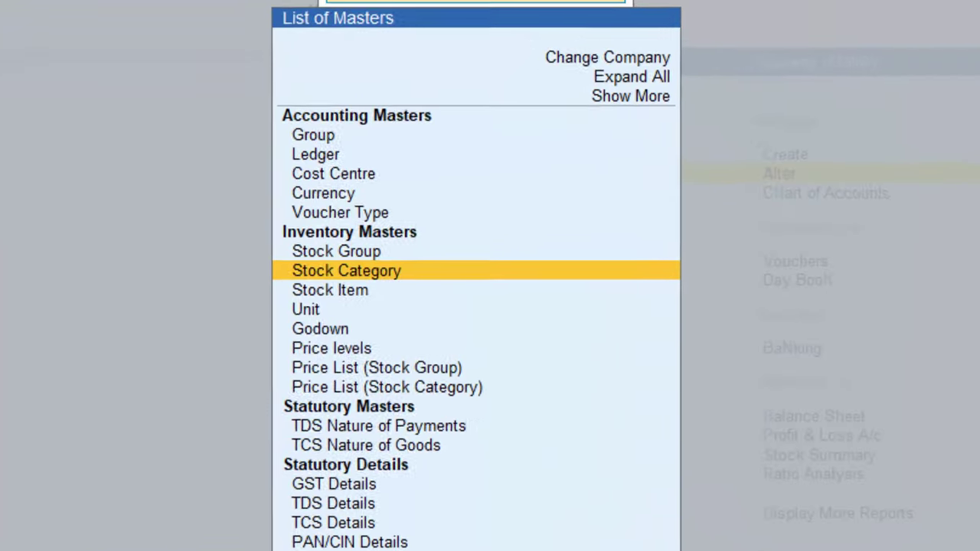
key(Down)
key(Down)
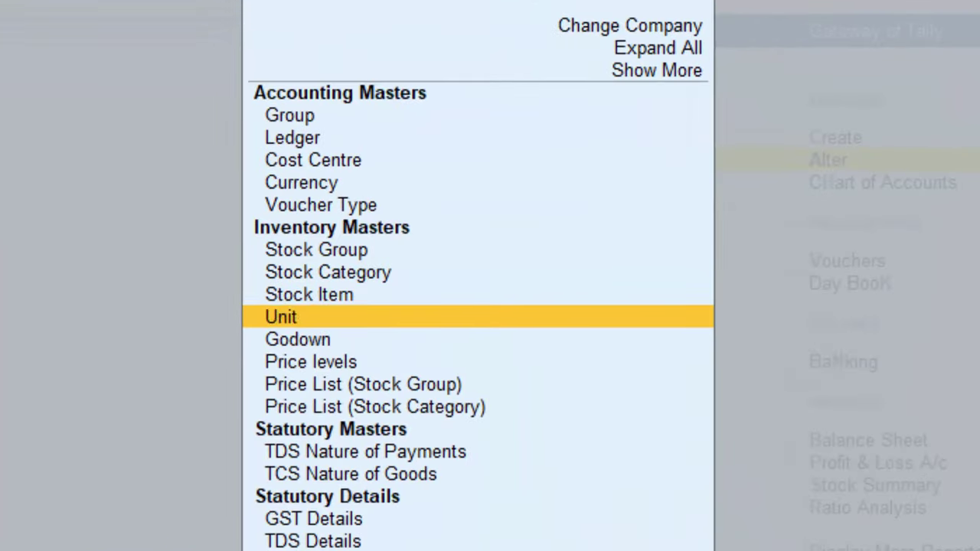
key(Down)
key(Up)
key(Return)
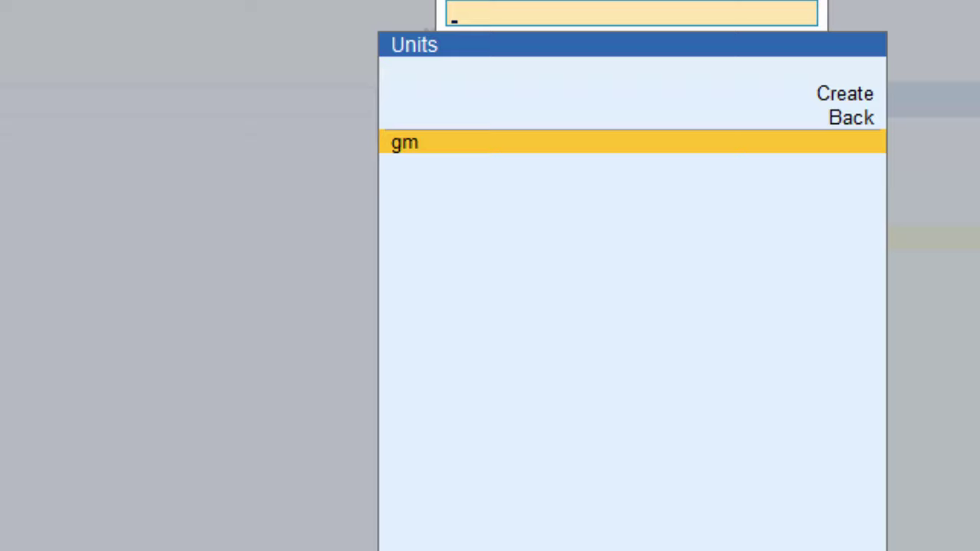
key(Return)
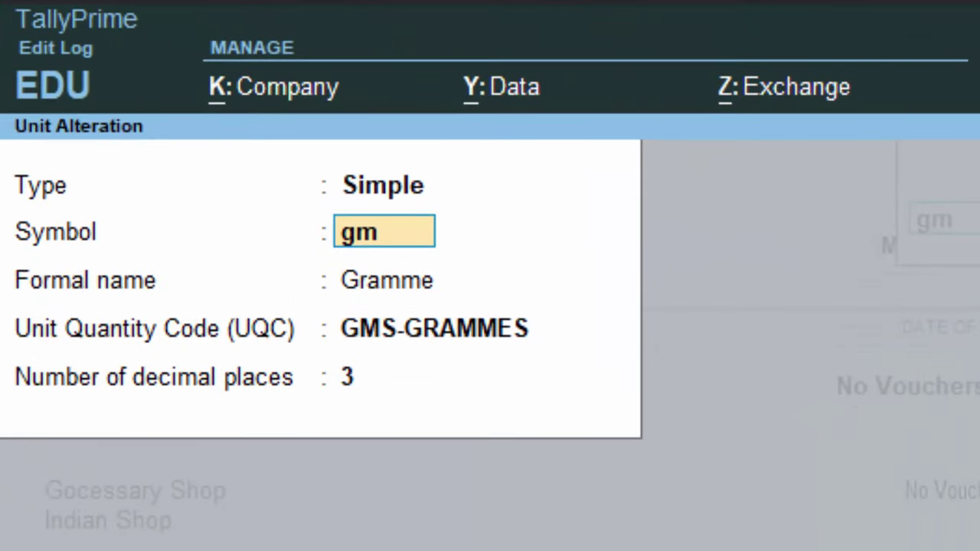
Change the unit's symbol to kg and its formal name to Kilograme.
text(kg)
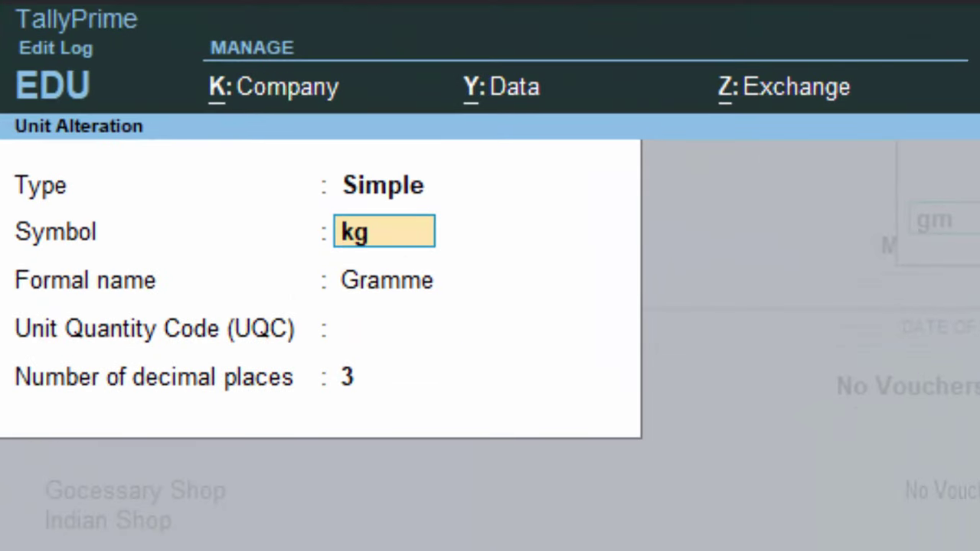
key(Return)
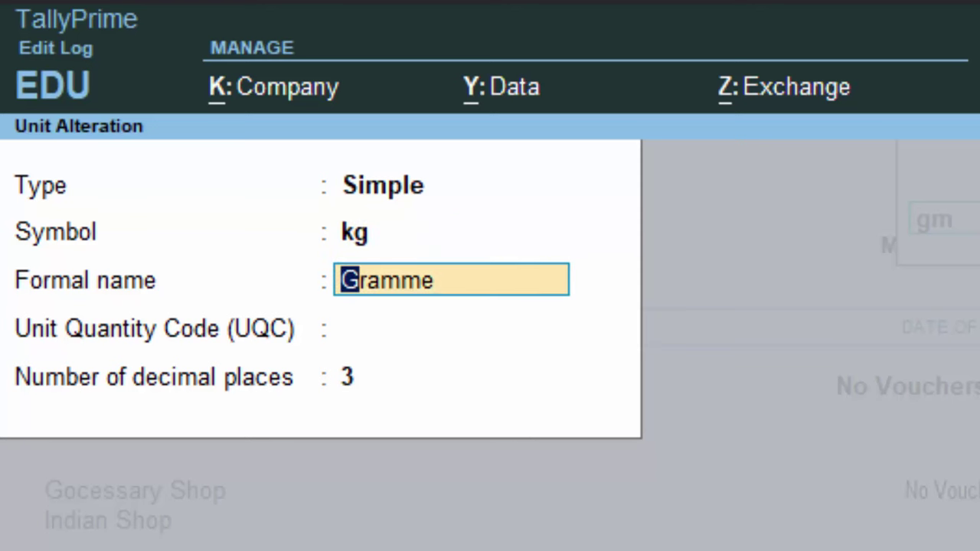
text(K)
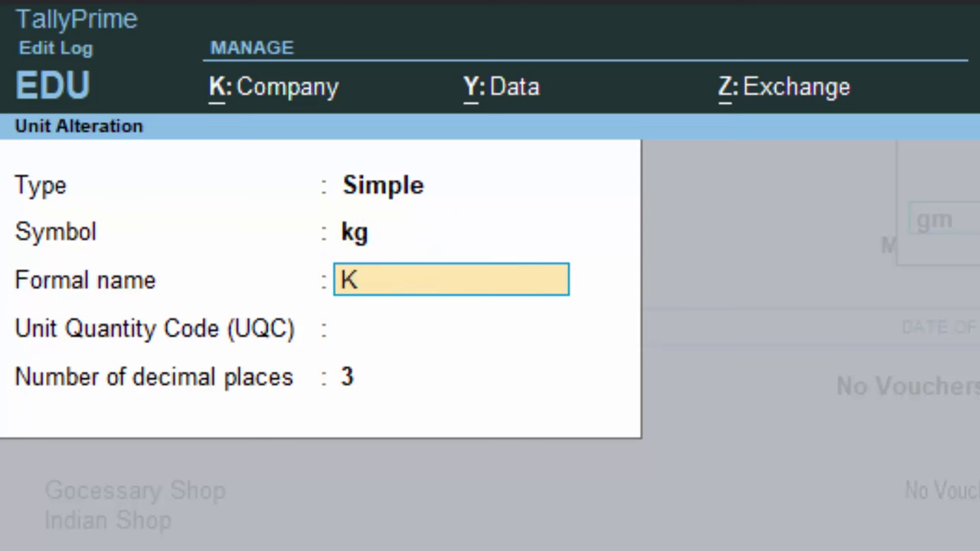
key(BackSpace)
key(BackSpace)
key(Return)
text(Kilogramw)
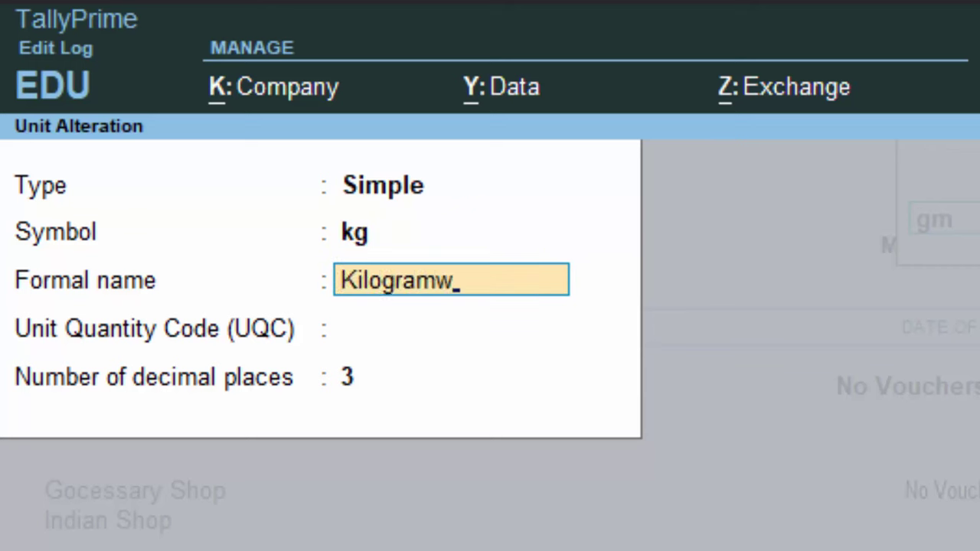
key(BackSpace)
text(e)
key(Return)
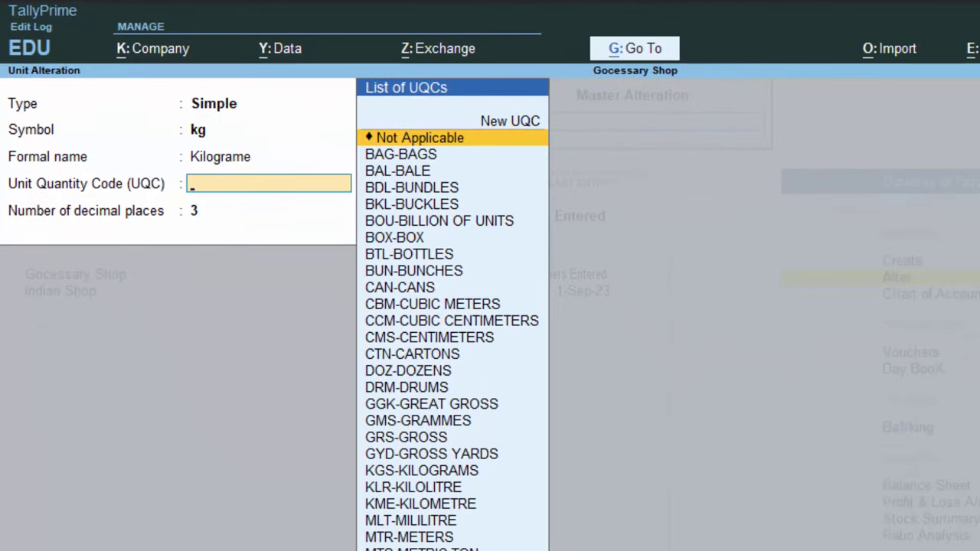
Set the unit's quantity code to KGS-KILOGRAMS, keep 3 decimal places, save it and return to the Gateway of Tally.
text(k)
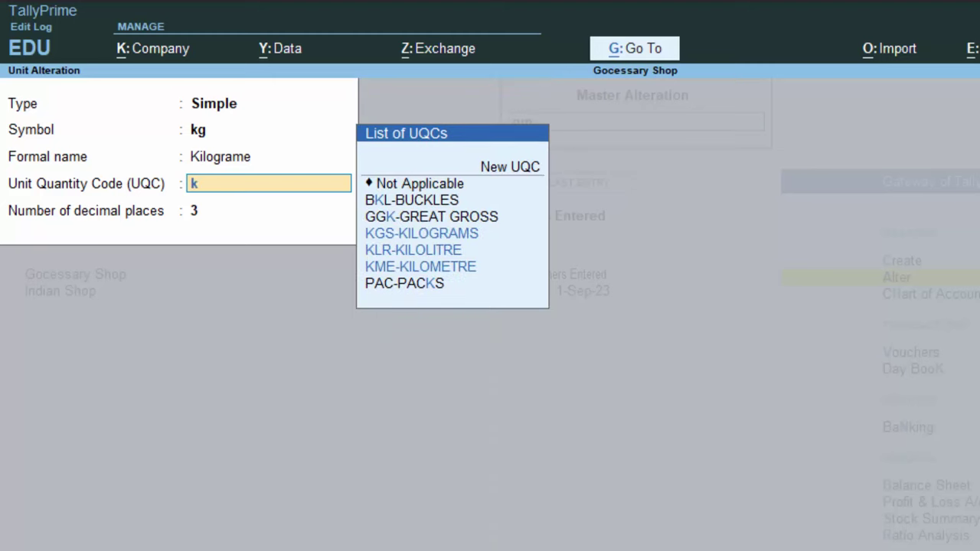
text(g)
key(Return)
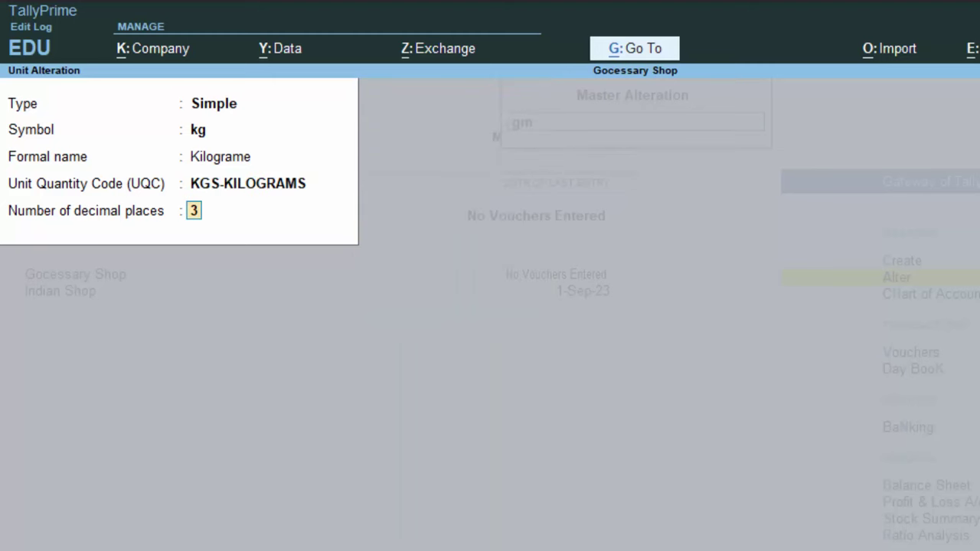
key(Return)
key(Return)
key(Return)
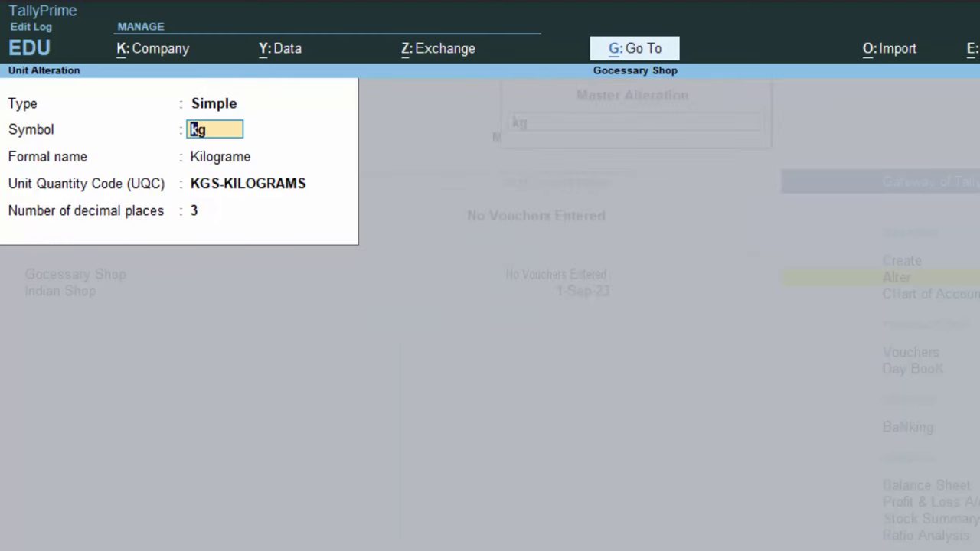
key(BackSpace)
key(Escape)
key(y)
key(Escape)
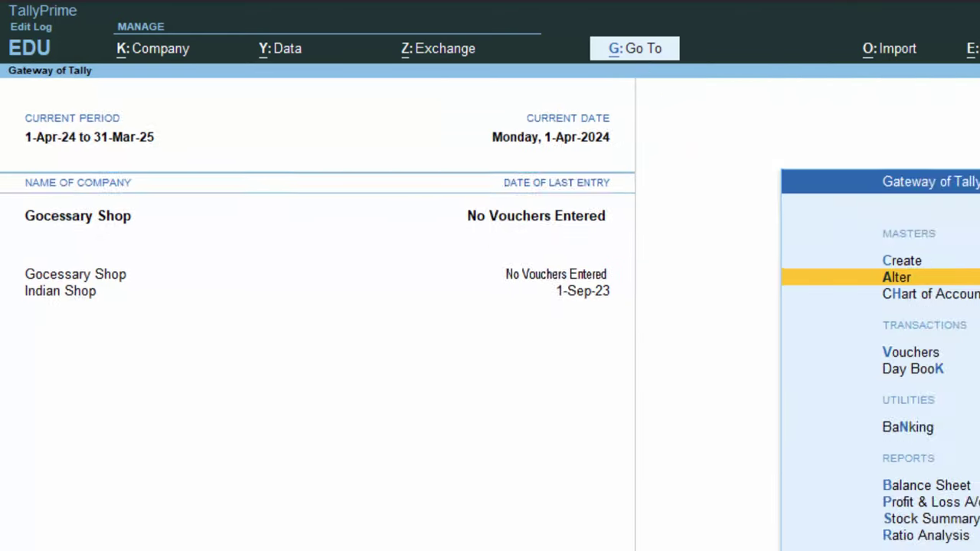
Start a new purchase voucher with supplier invoice number 35, dated 1-Apr-24.
key(F9)
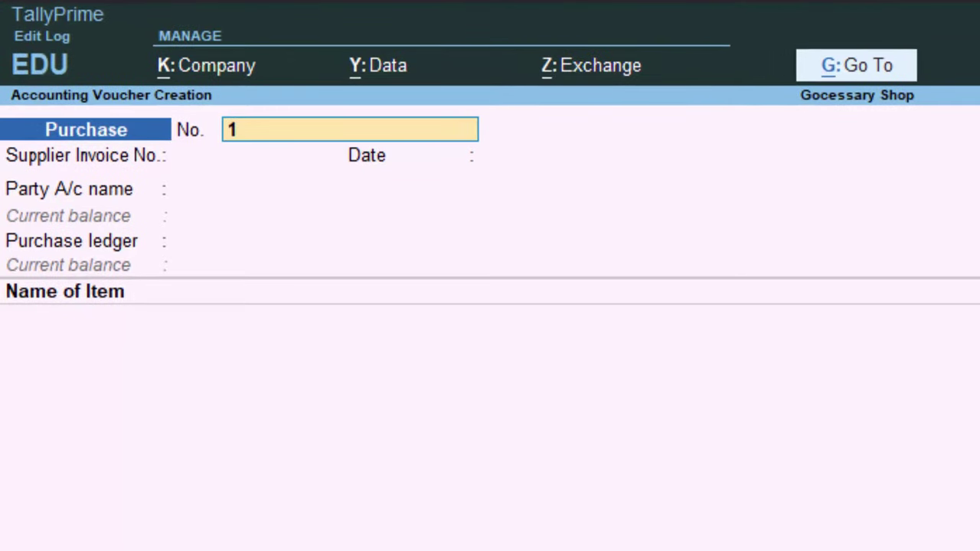
key(Return)
text(35)
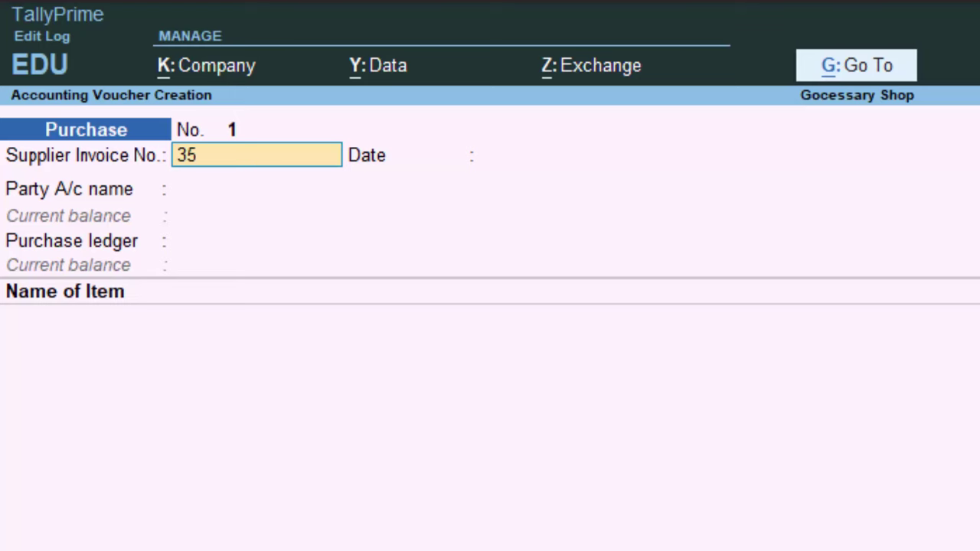
key(Return)
key(Return)
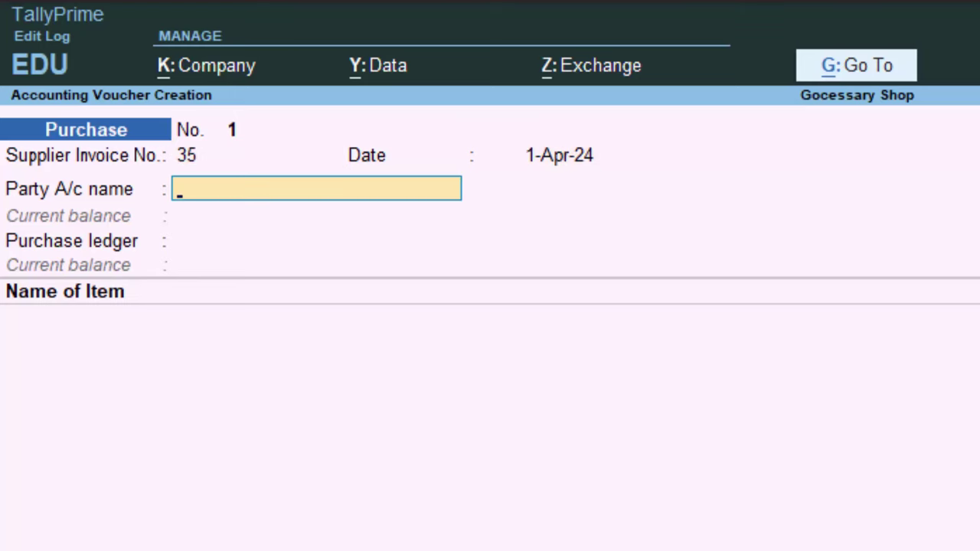
Choose the existing supplier as the purchase voucher's party account and leave the receipt details blank.
key(Return)
key(Return)
key(Return)
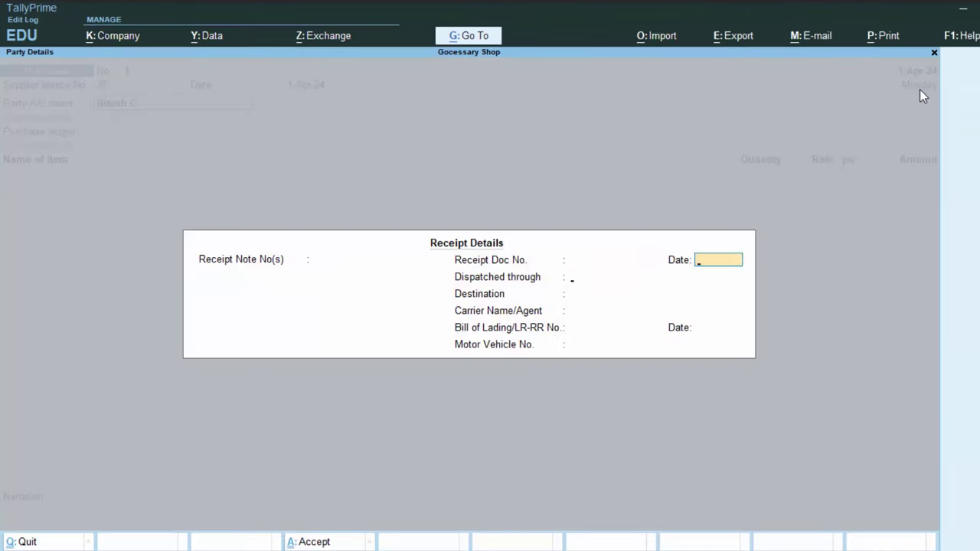
key(Return)
key(Return)
key(Return)
key(Return)
key(Return)
key(Return)
key(Return)
key(Return)
key(Return)
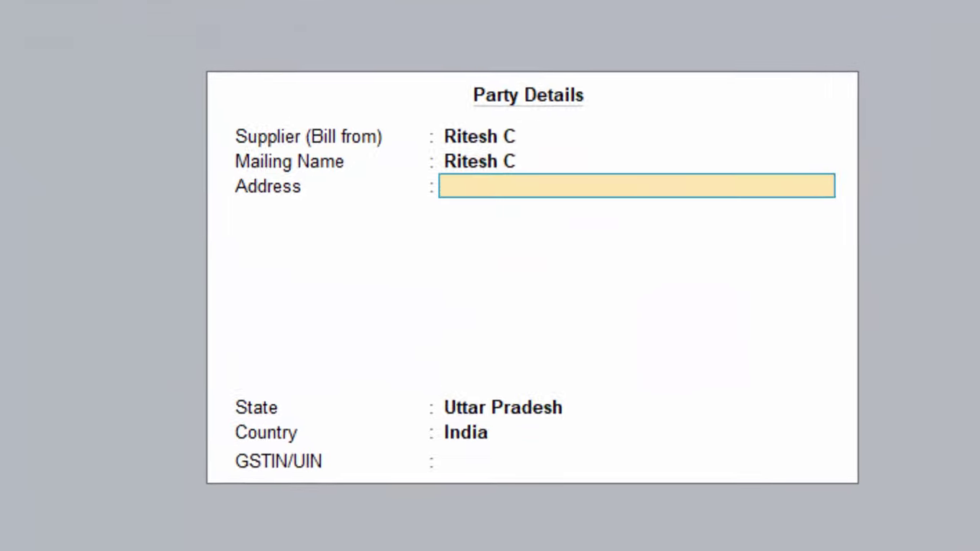
Accept the supplier's party details unchanged and choose Purchase A/c as the purchase ledger.
key(Return)
key(Return)
key(Return)
key(Return)
key(Return)
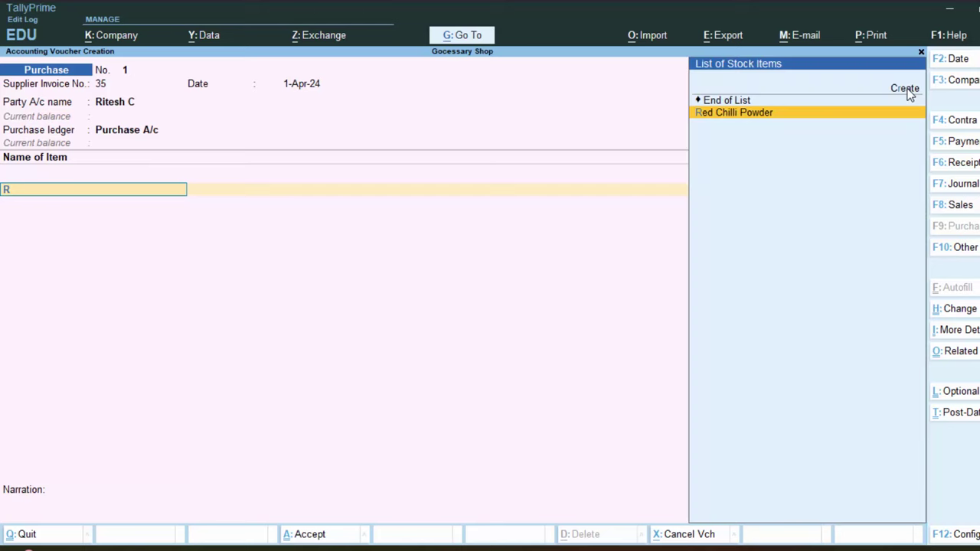
Enter Red Chilli Powder with quantity 0.500 kg at a rate of 275 per kg, and end the item list.
key(Return)
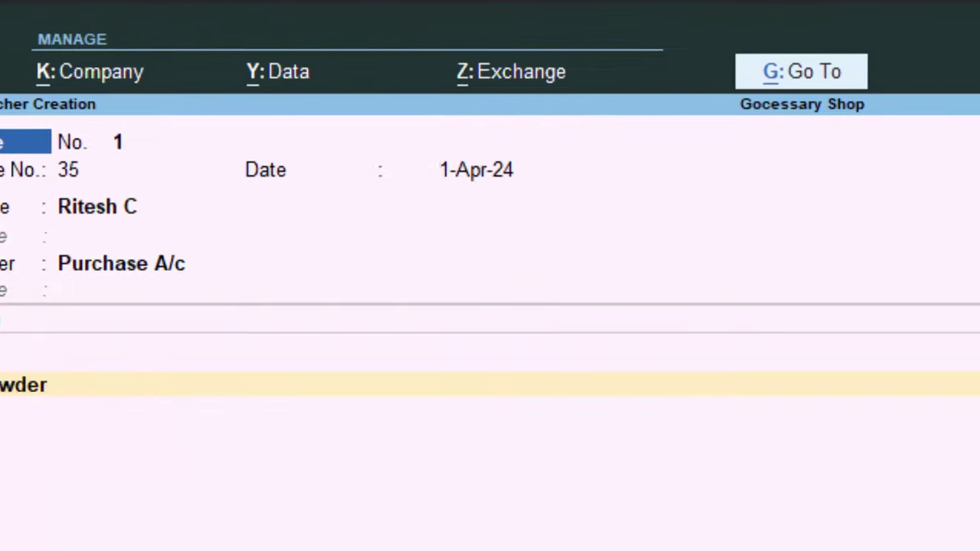
text(4)
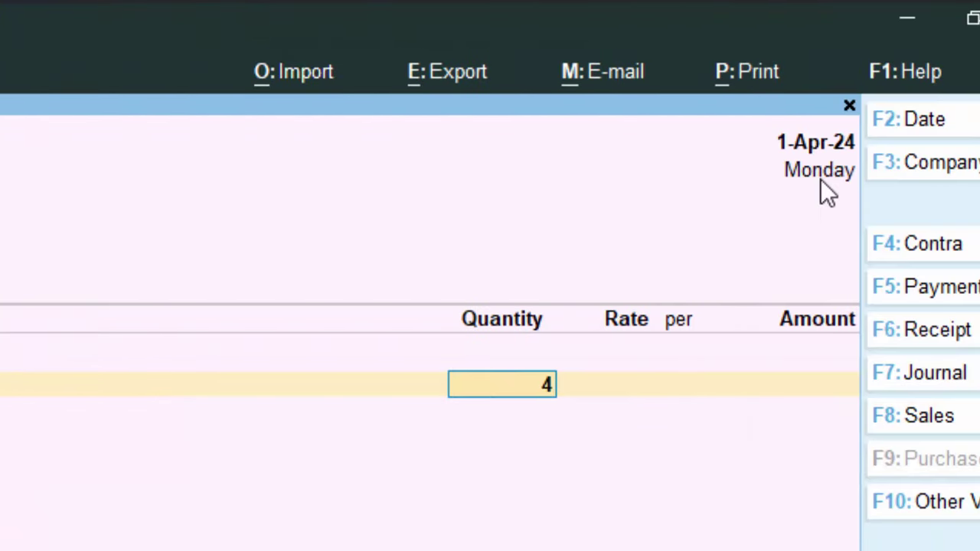
key(BackSpace)
text(.50)
key(Return)
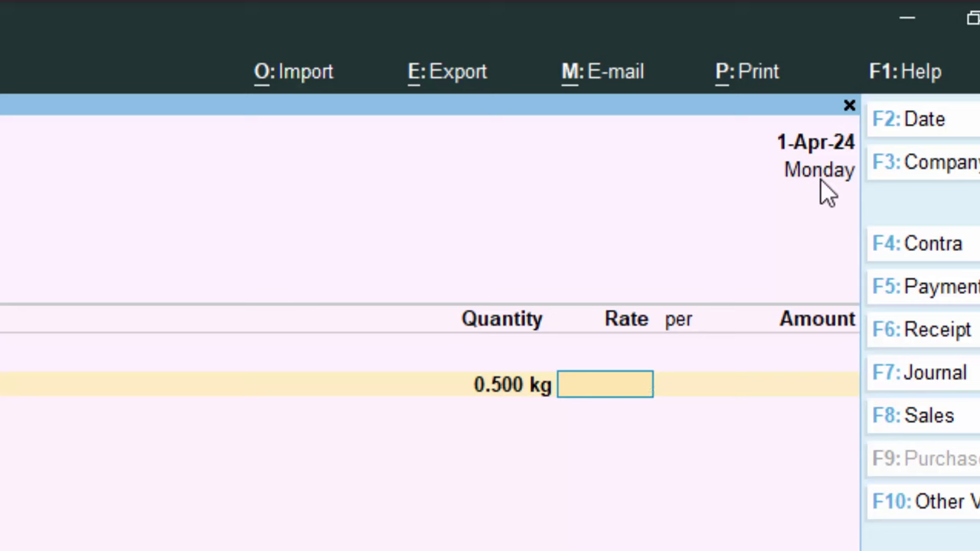
text(275)
key(Return)
key(Return)
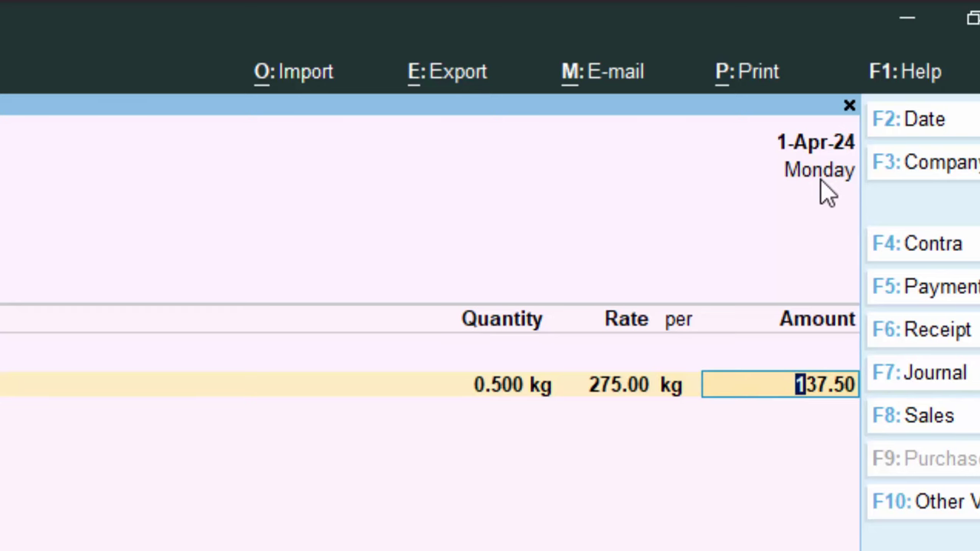
key(Return)
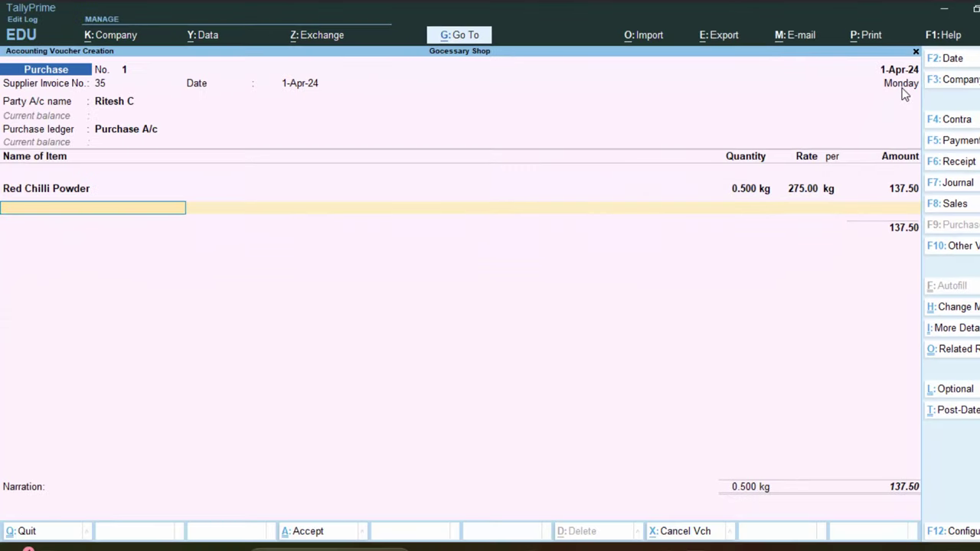
key(Return)
key(Return)
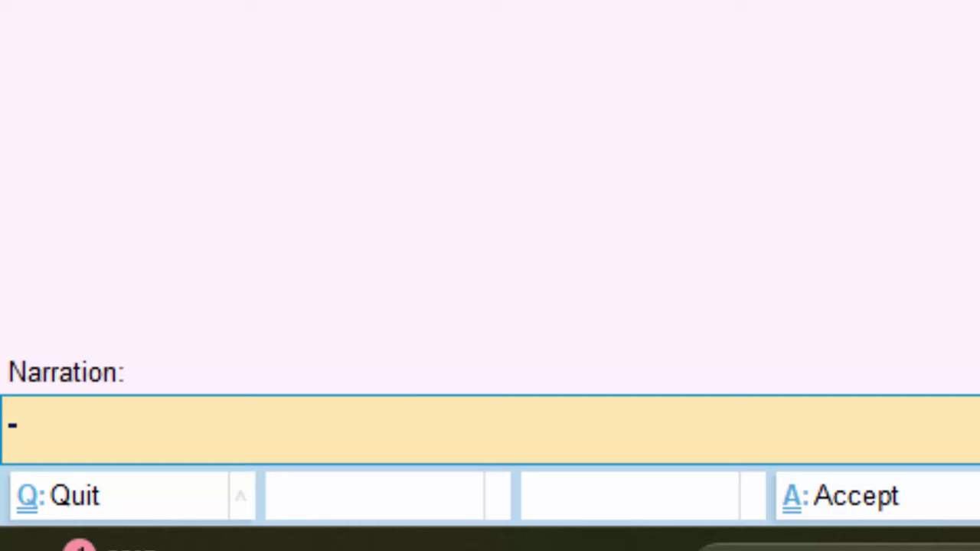
text(-)
text(The Goo)
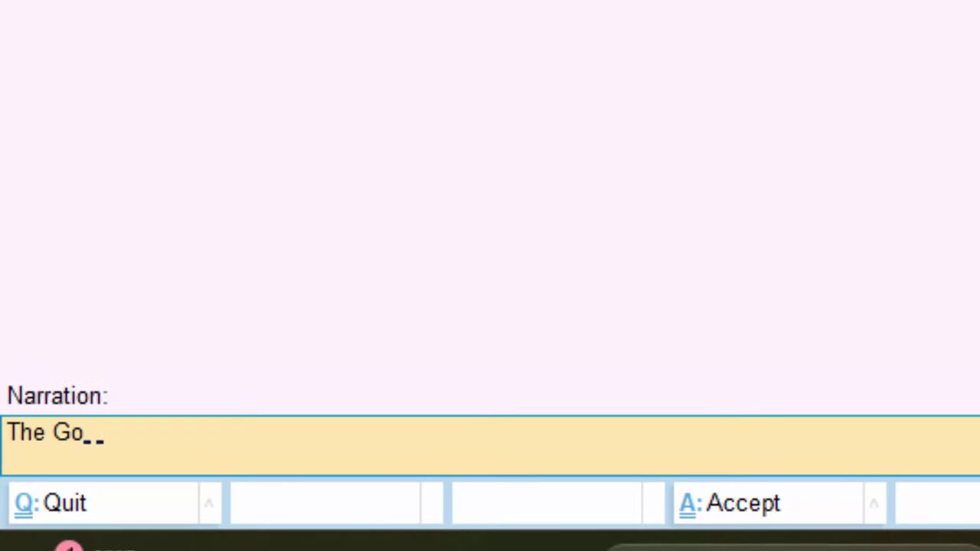
text(d)
key(BackSpace)
key(BackSpace)
key(BackSpace)
key(BackSpace)
key(BackSpace)
key(BackSpace)
key(BackSpace)
key(BackSpace)
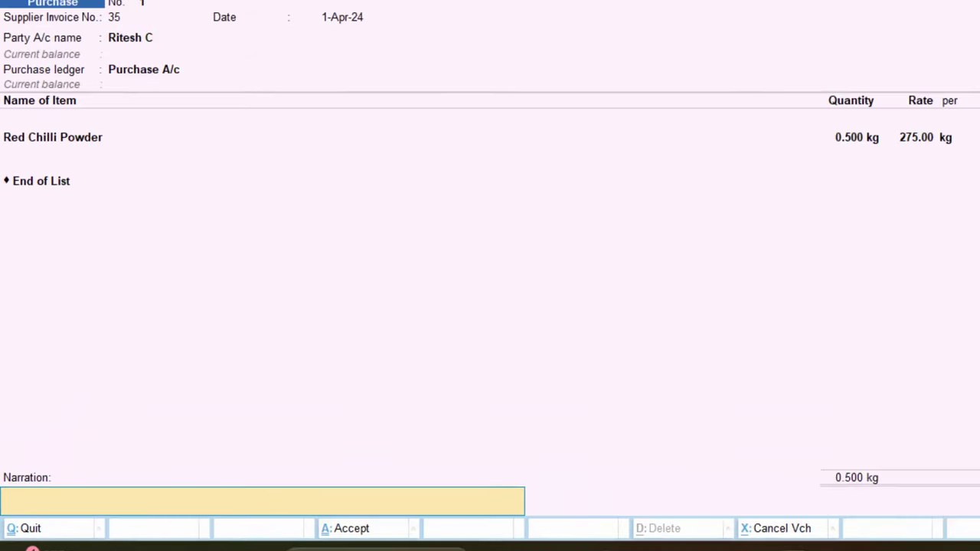
Save the purchase voucher without a narration and switch to a new payment voucher.
key(Return)
key(Return)
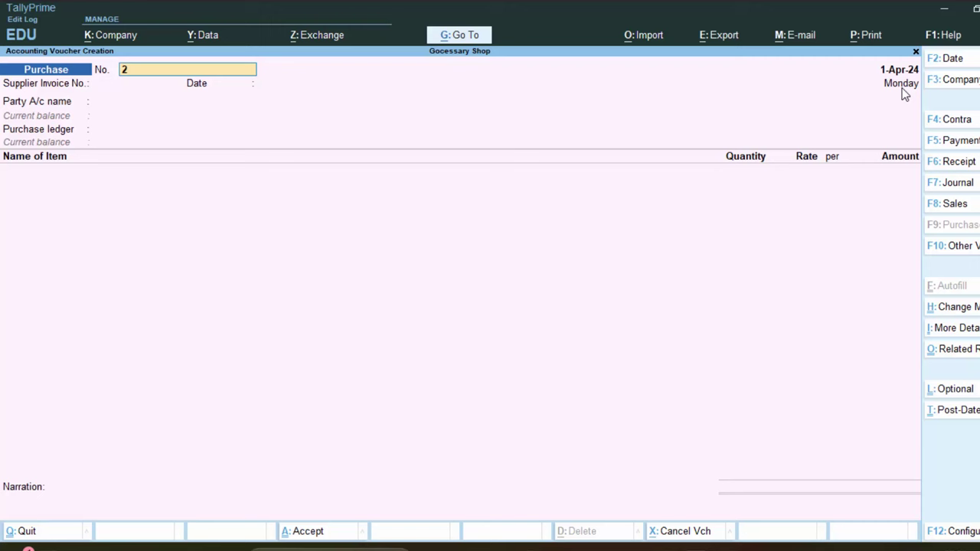
click(941, 148)
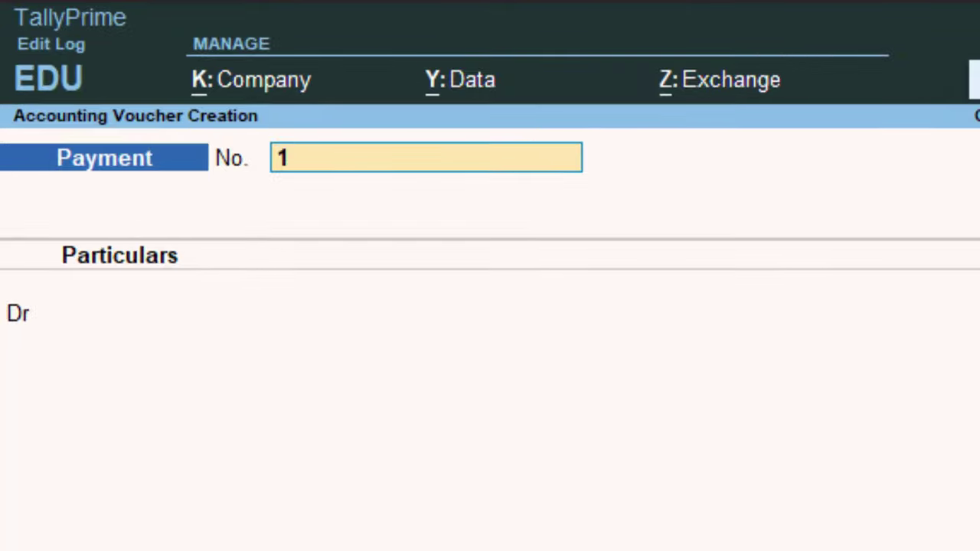
Debit the supplier's ledger with 100 in the payment voucher.
key(Return)
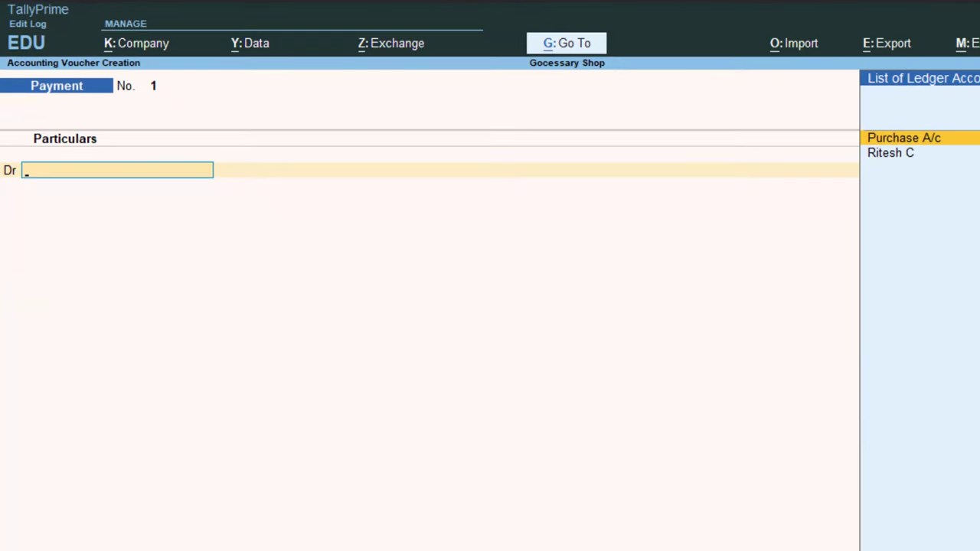
key(Down)
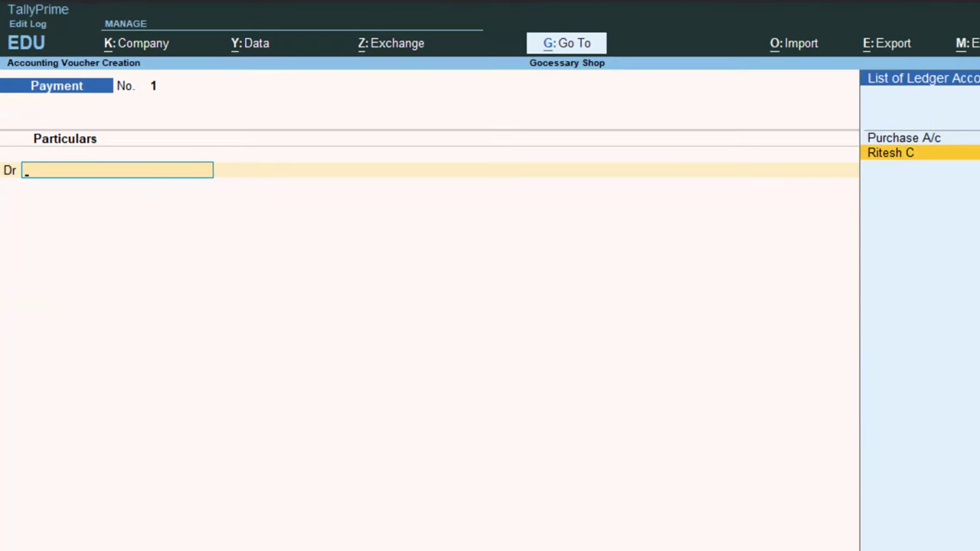
key(Return)
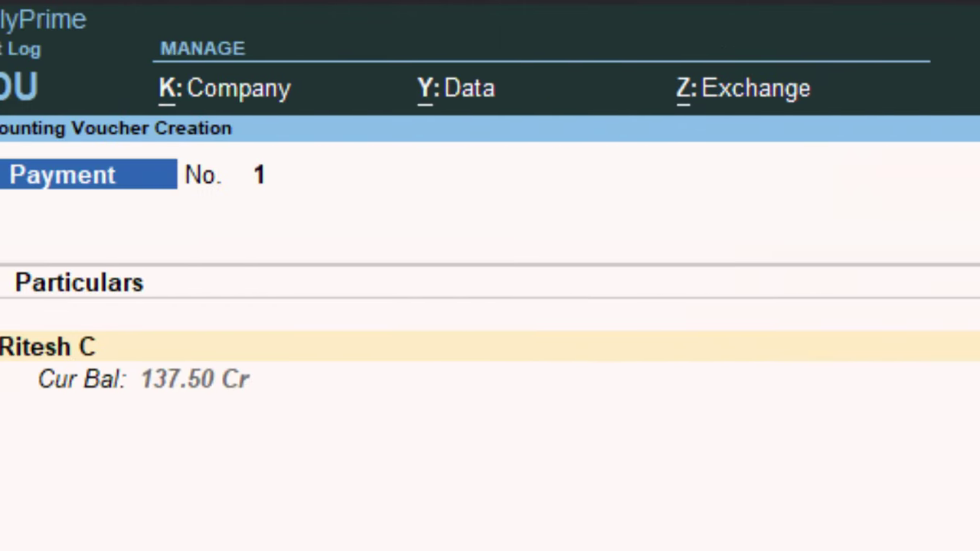
text(1)
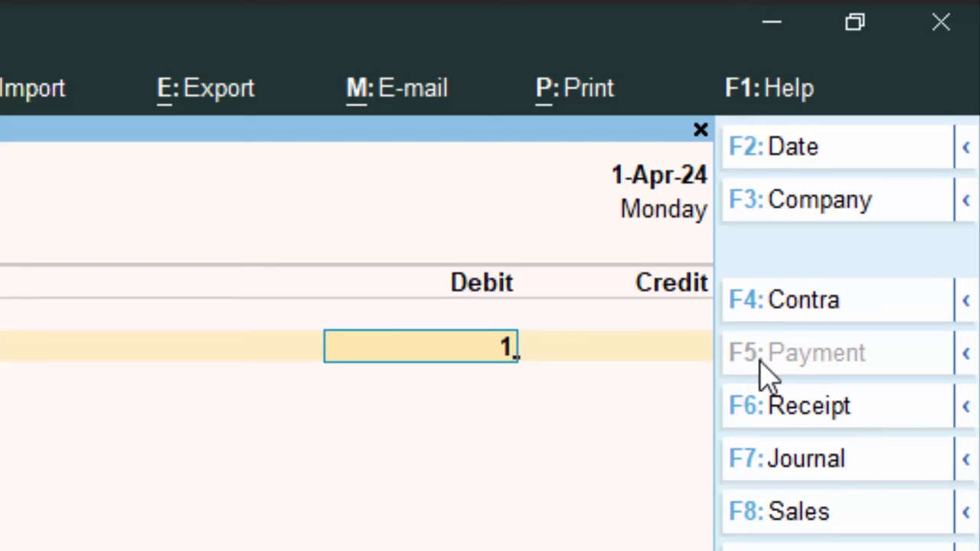
text(00)
key(Return)
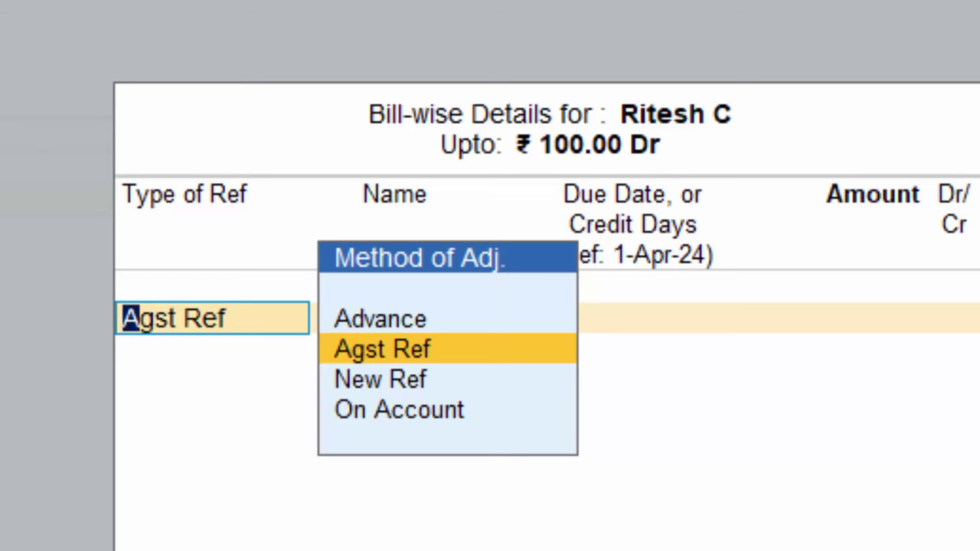
Allocate the 100 payment as Agst Ref against the supplier's pending bill 35.
key(Return)
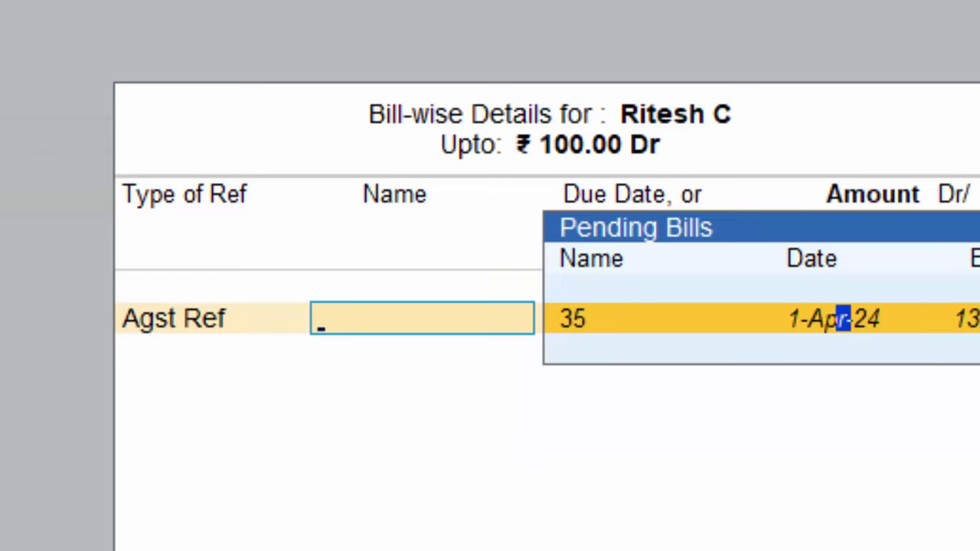
key(Return)
key(Return)
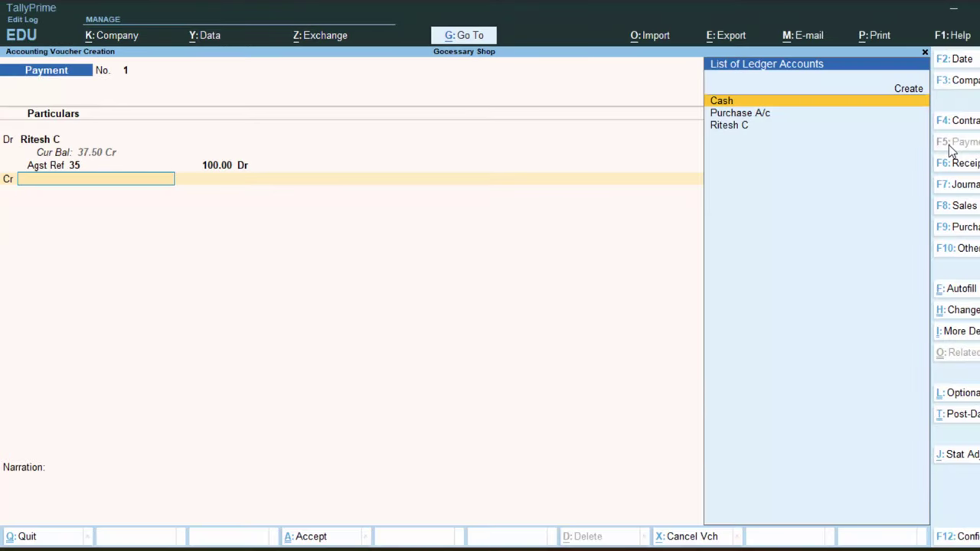
Credit the Cash ledger with 100.00 in the payment voucher.
key(Down)
key(Down)
key(Up)
key(Up)
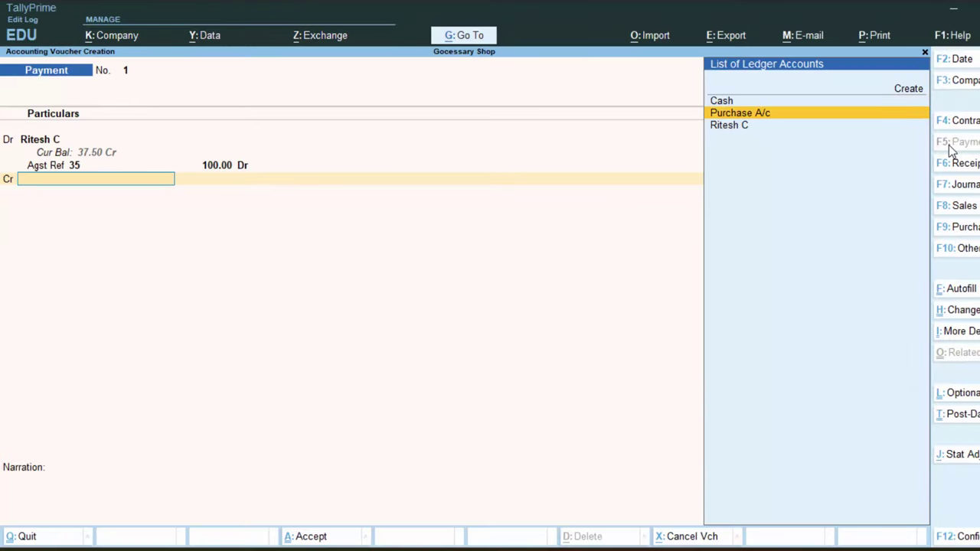
key(Return)
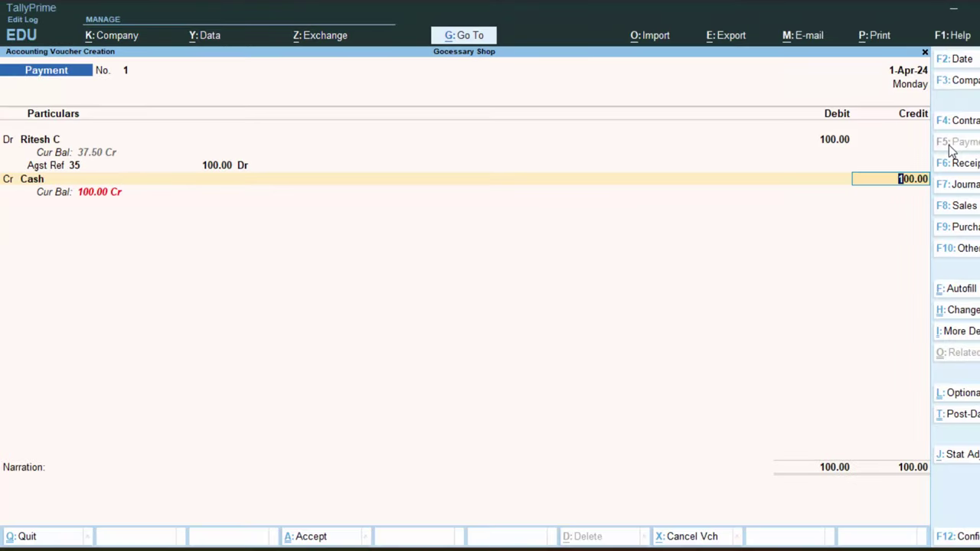
key(Return)
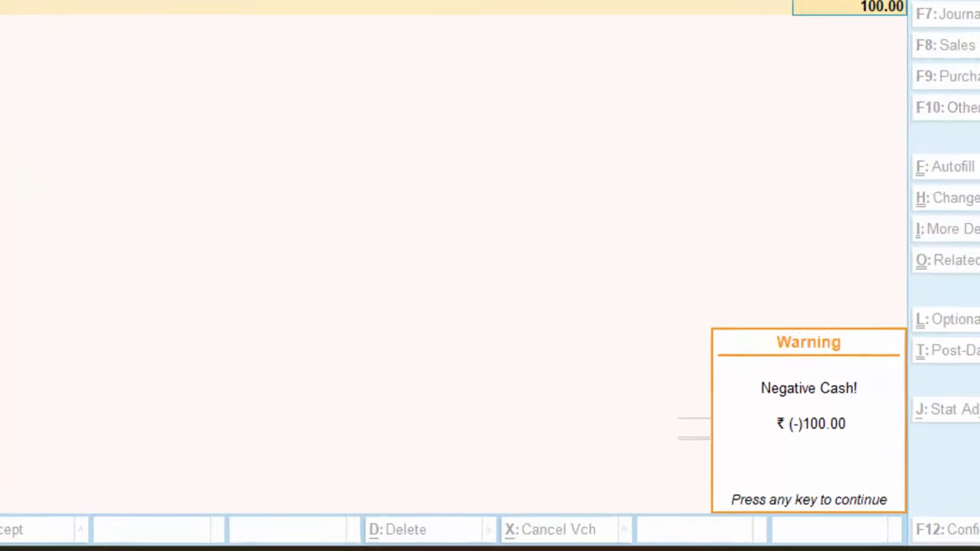